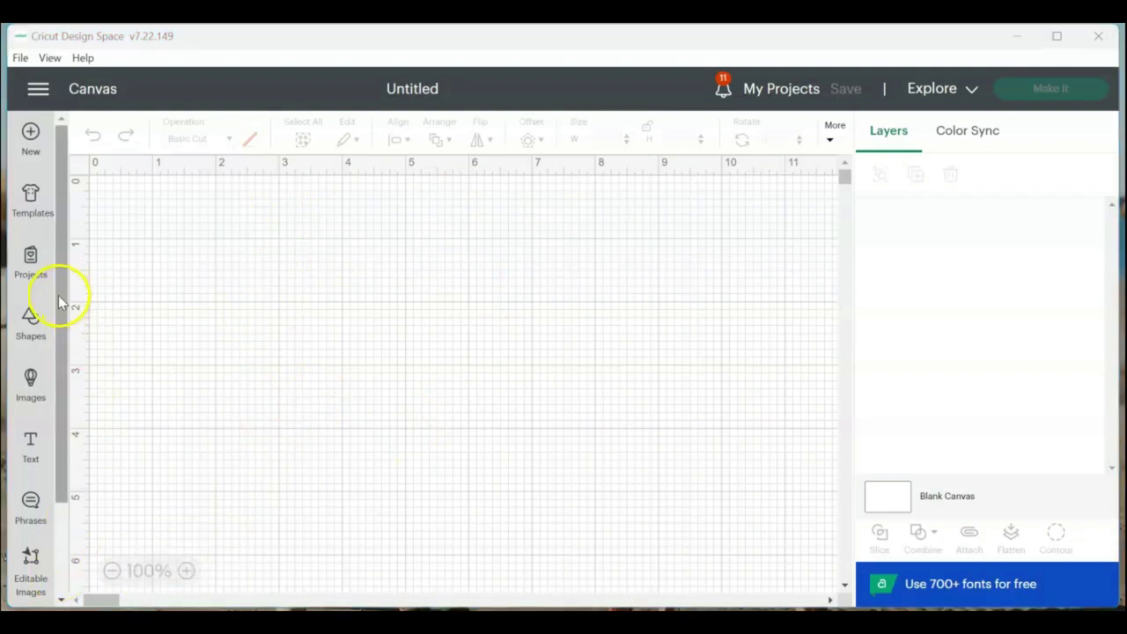
Start a new image upload from the Upload panel.
{"action": "left_click_drag", "start_coordinate": [66, 297], "coordinate": [61, 445]}
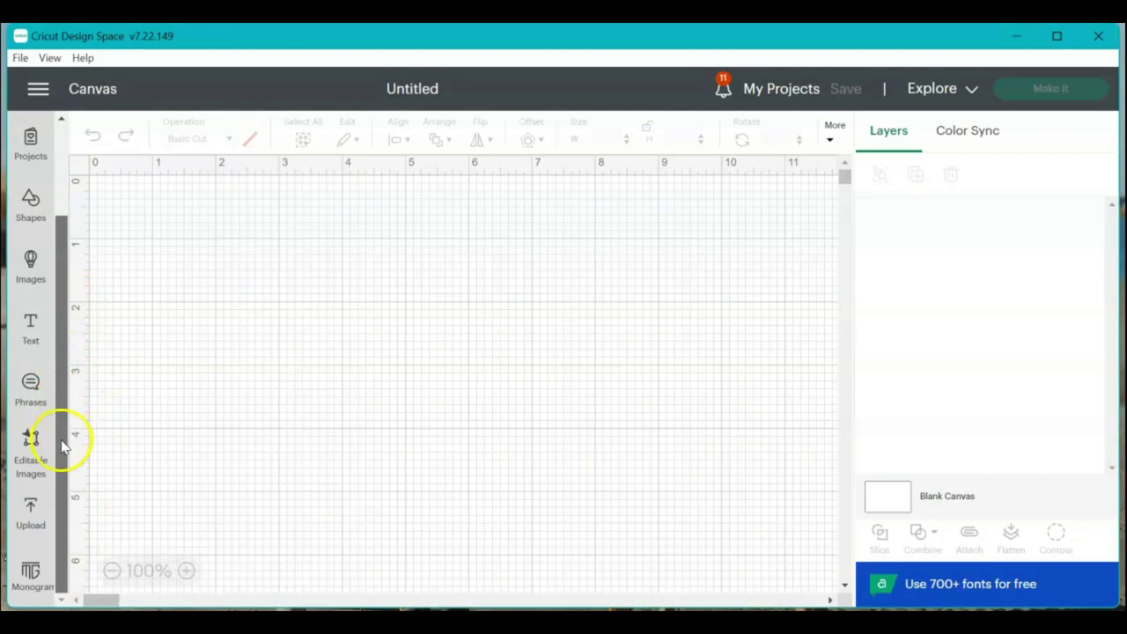
{"action": "left_click", "coordinate": [30, 513]}
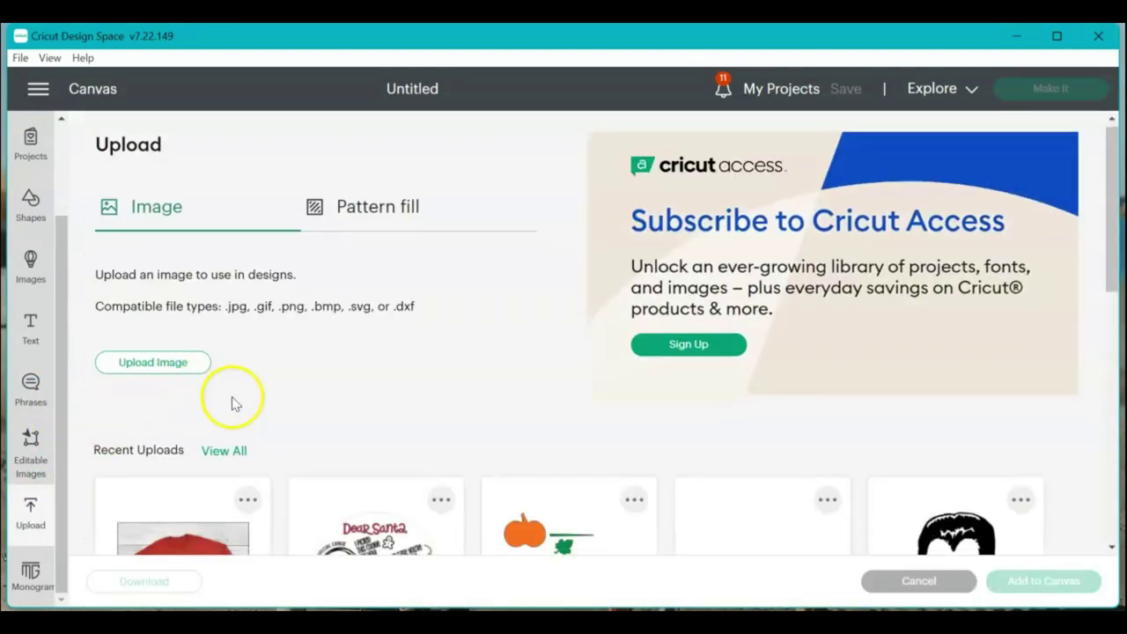
{"action": "scroll", "coordinate": [221, 392], "scroll_direction": "down", "scroll_amount": 2}
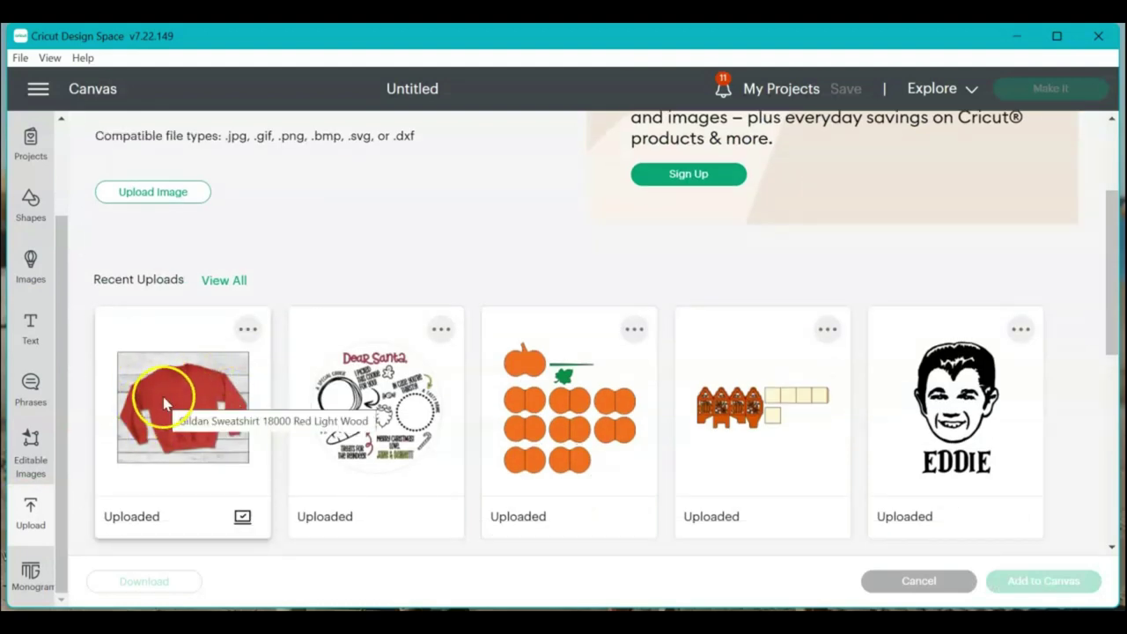
{"action": "scroll", "coordinate": [164, 407], "scroll_direction": "up", "scroll_amount": 1}
{"action": "scroll", "coordinate": [164, 407], "scroll_direction": "up", "scroll_amount": 1}
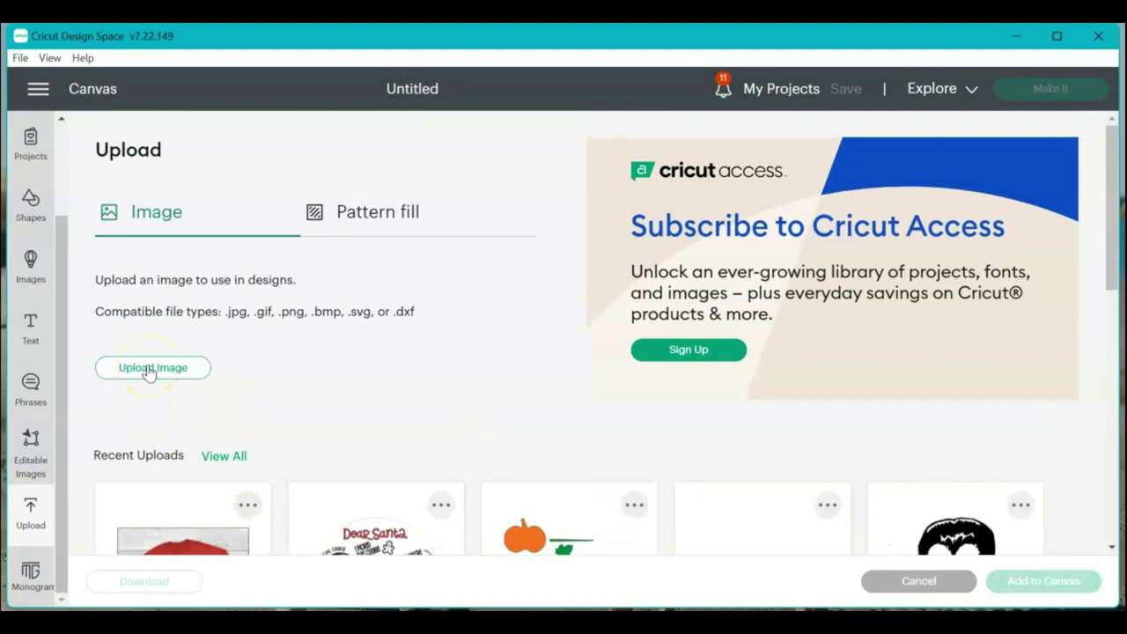
{"action": "left_click", "coordinate": [150, 370]}
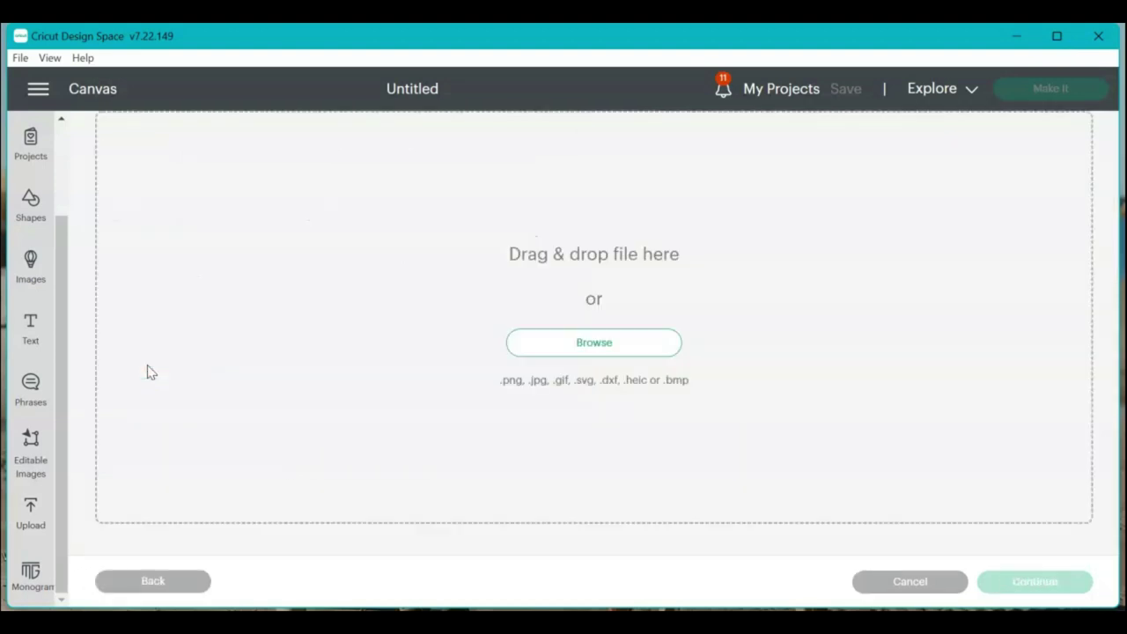
Browse to the Desktop and open How to Make a Collar Design.JPG.
{"action": "left_click", "coordinate": [561, 346]}
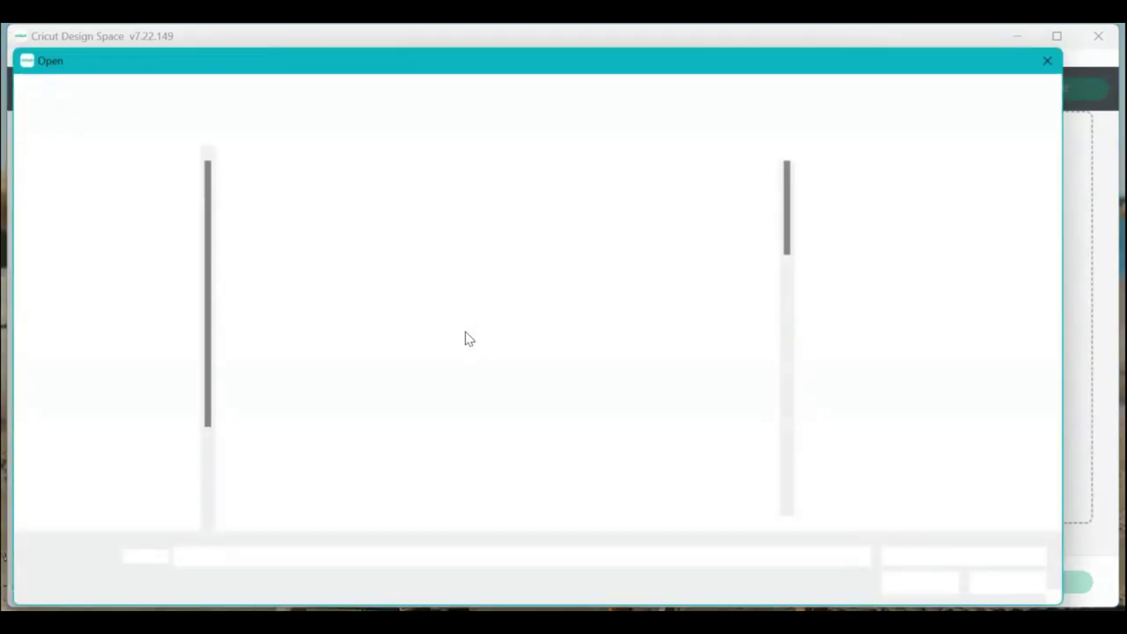
{"action": "left_click", "coordinate": [78, 218]}
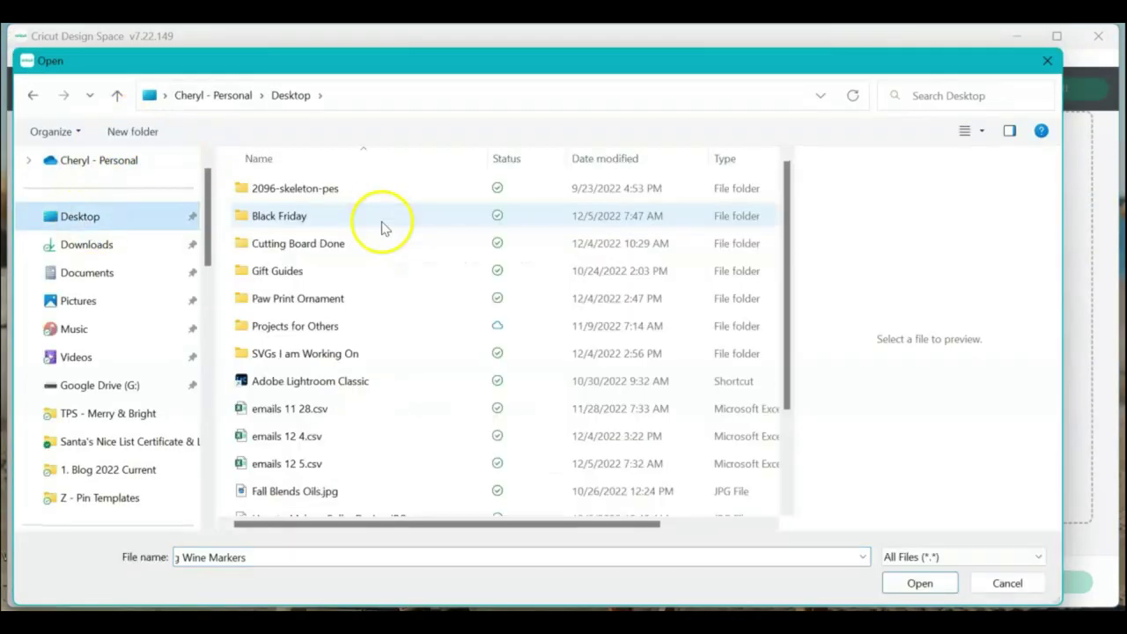
{"action": "scroll", "coordinate": [345, 395], "scroll_direction": "down", "scroll_amount": 2}
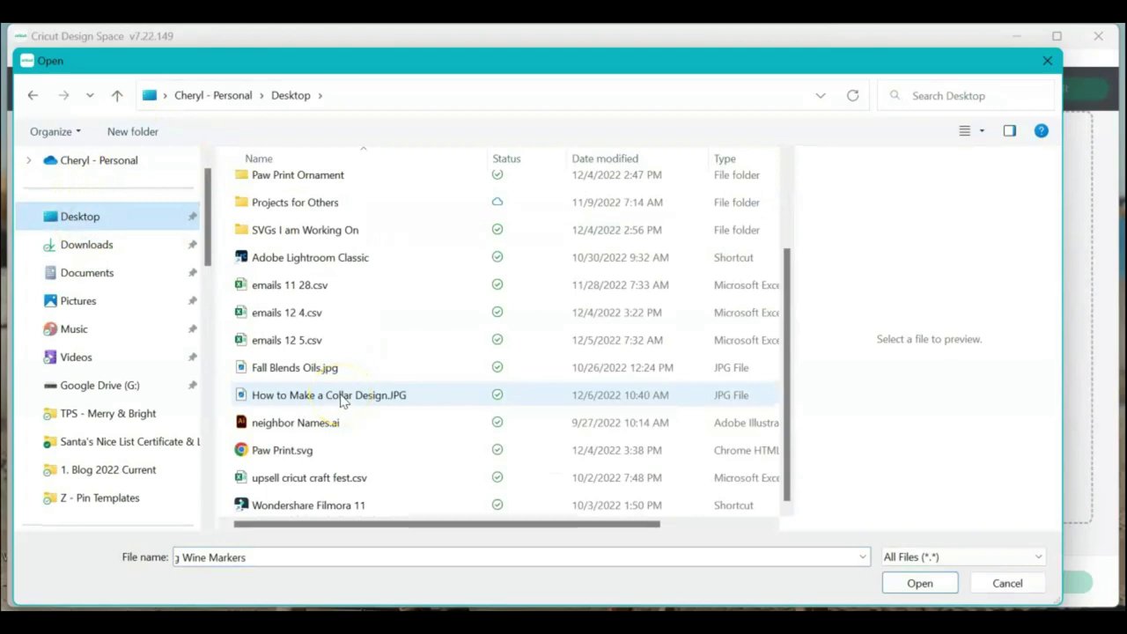
{"action": "scroll", "coordinate": [346, 256], "scroll_direction": "up", "scroll_amount": 2}
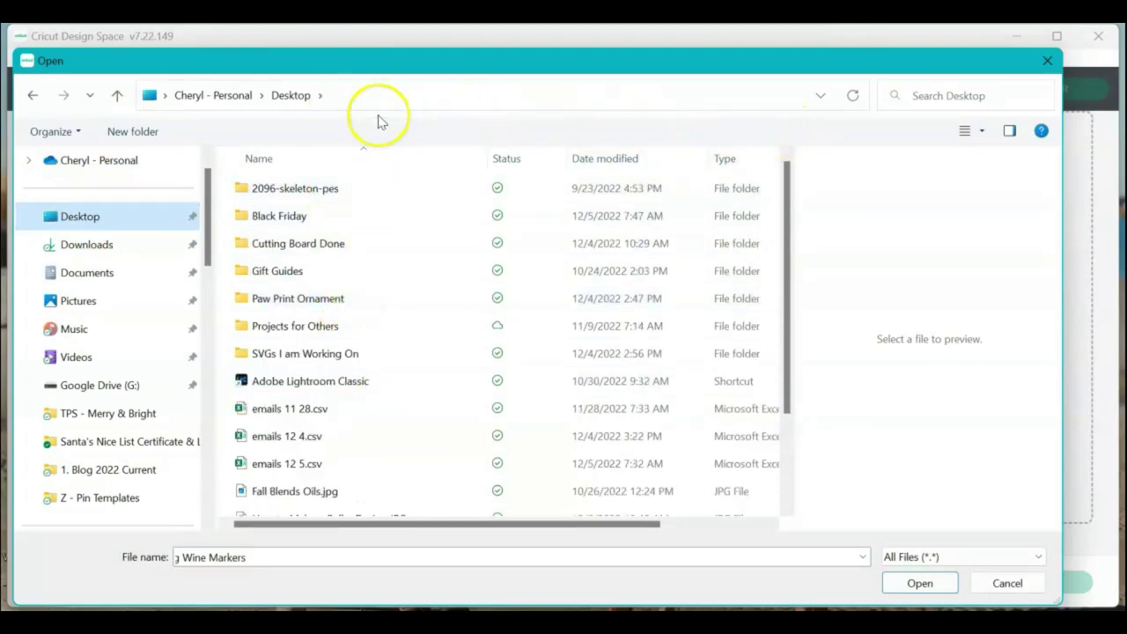
{"action": "left_click", "coordinate": [967, 132]}
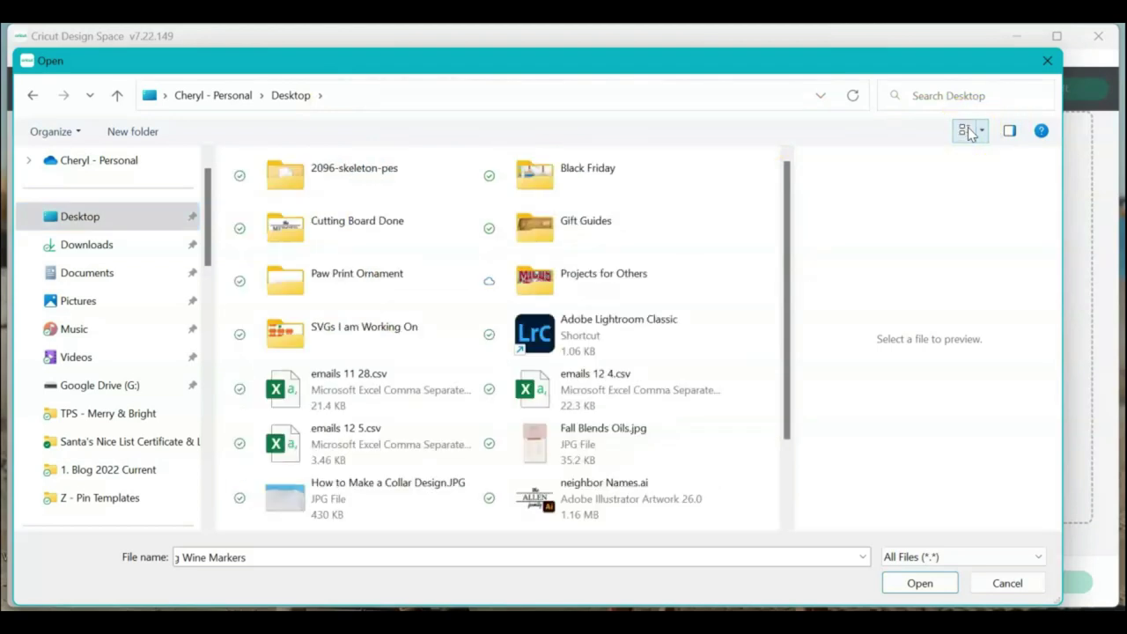
{"action": "scroll", "coordinate": [660, 294], "scroll_direction": "down", "scroll_amount": 2}
{"action": "left_click", "coordinate": [283, 393]}
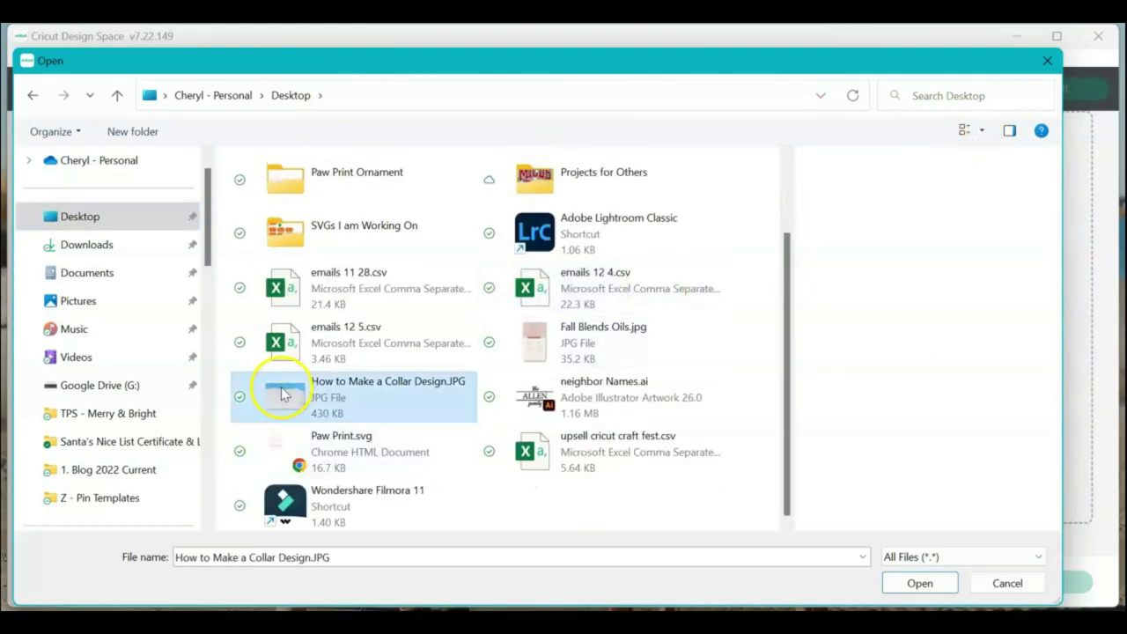
{"action": "left_click", "coordinate": [920, 584]}
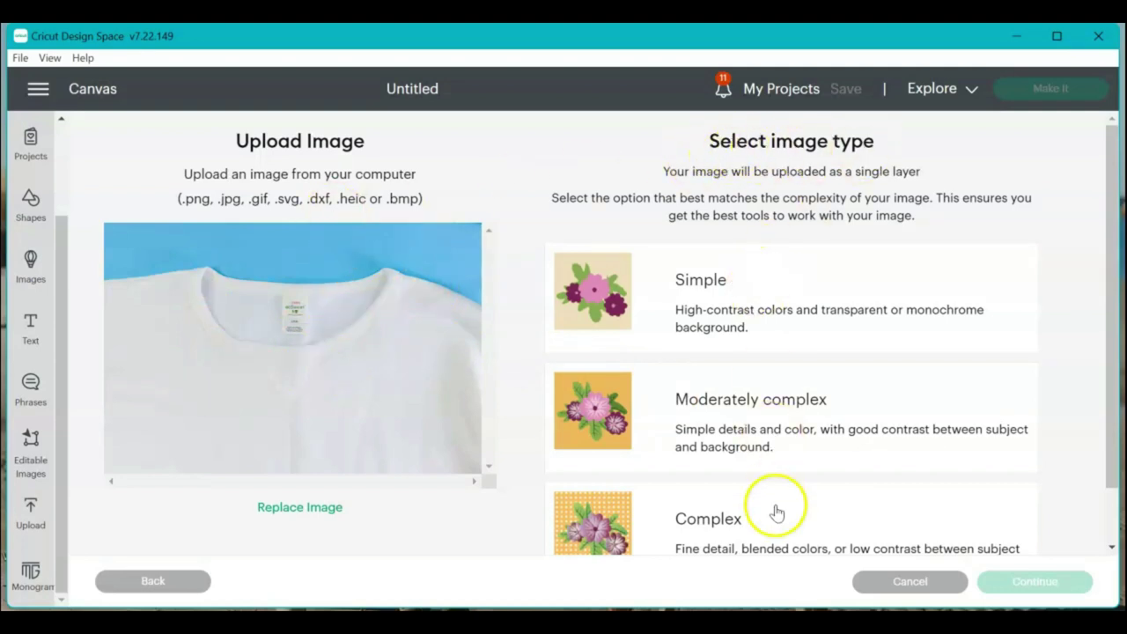
Upload the photo as a Complex image, keep its background, and save it as Print Then Cut.
{"action": "left_click", "coordinate": [614, 529]}
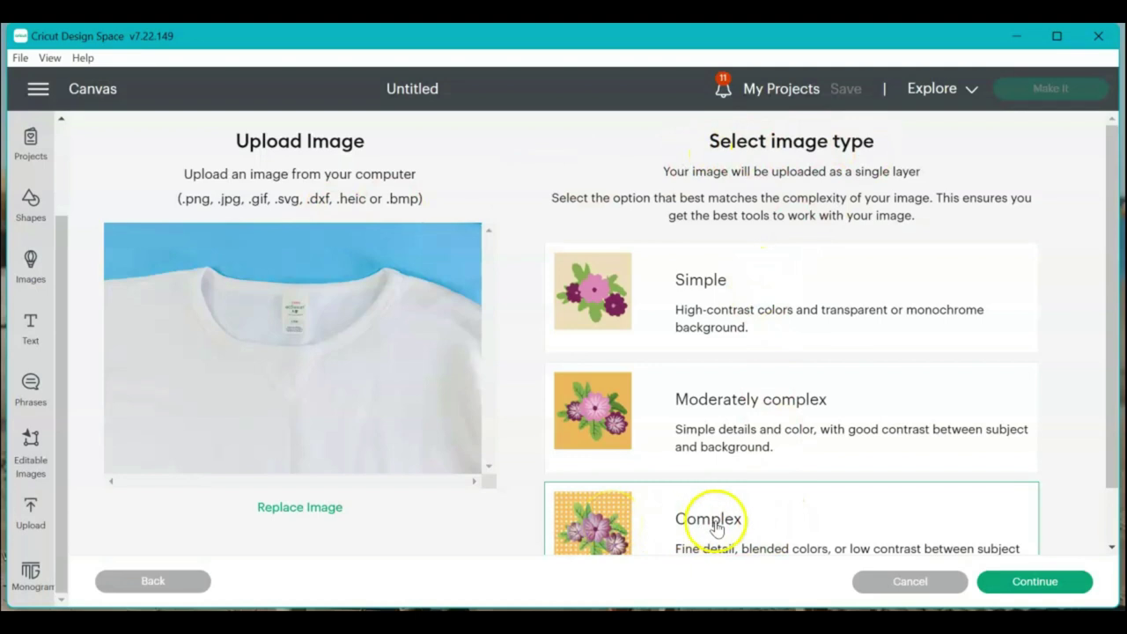
{"action": "left_click", "coordinate": [1048, 585]}
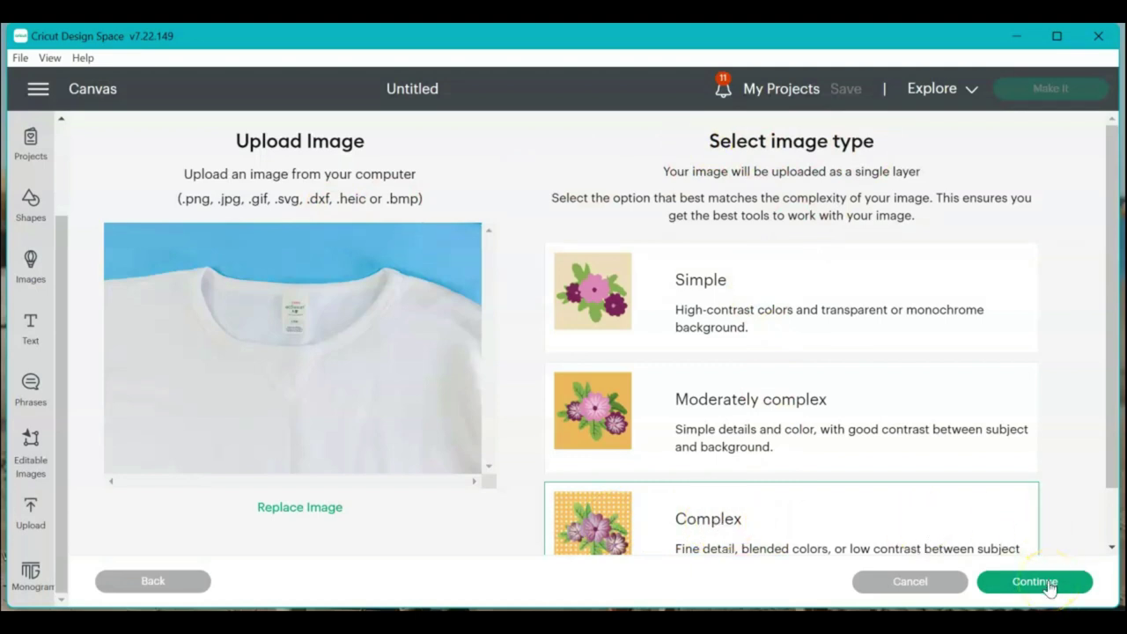
{"action": "scroll", "coordinate": [838, 421], "scroll_direction": "down", "scroll_amount": 2}
{"action": "scroll", "coordinate": [840, 423], "scroll_direction": "up", "scroll_amount": 2}
{"action": "left_click", "coordinate": [1032, 583]}
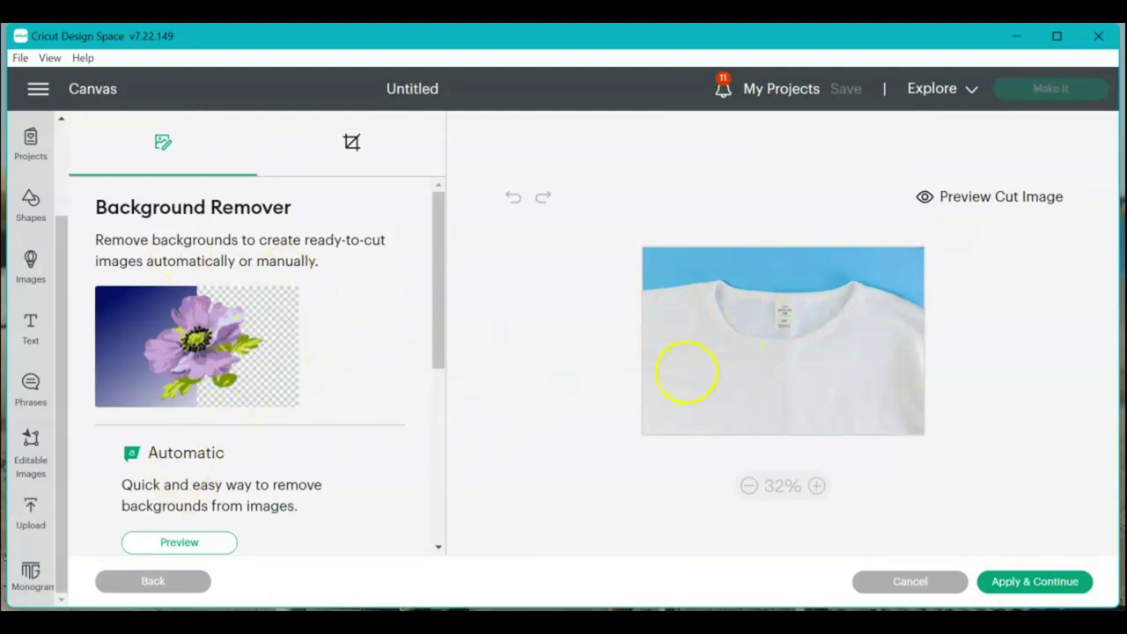
{"action": "left_click", "coordinate": [1033, 585]}
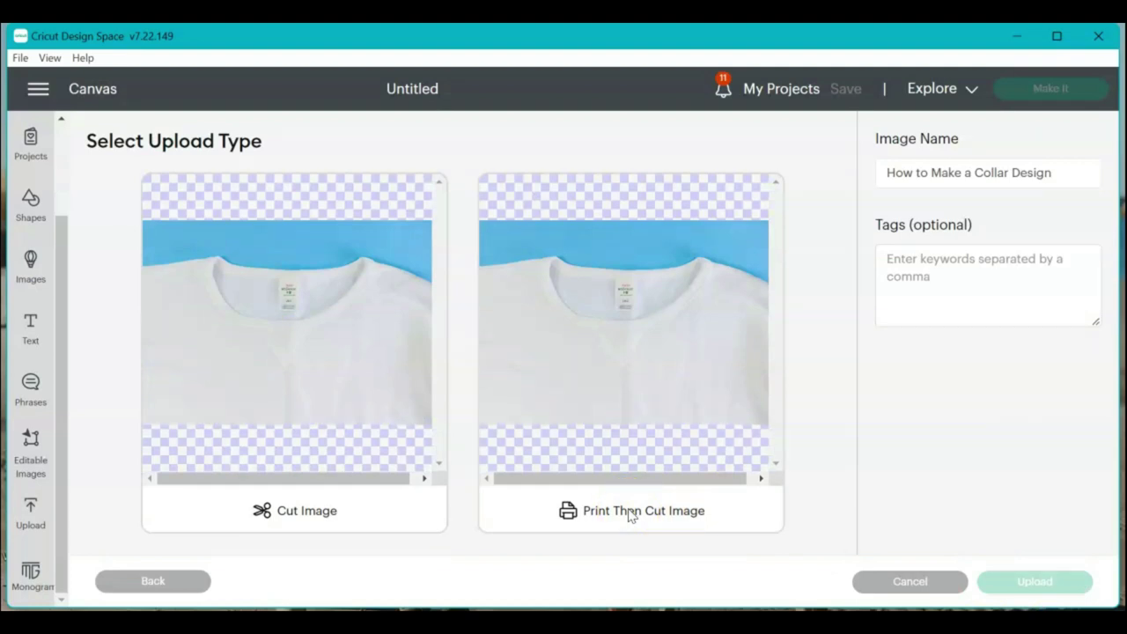
{"action": "mouse_move", "coordinate": [347, 378]}
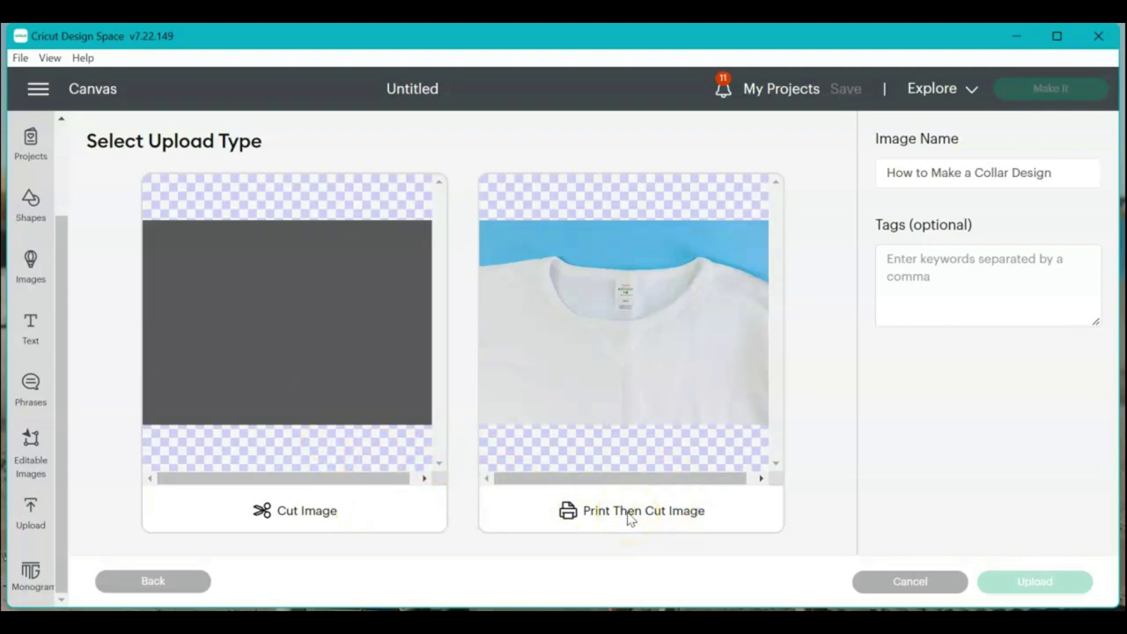
{"action": "left_click", "coordinate": [638, 407]}
{"action": "left_click", "coordinate": [1040, 581]}
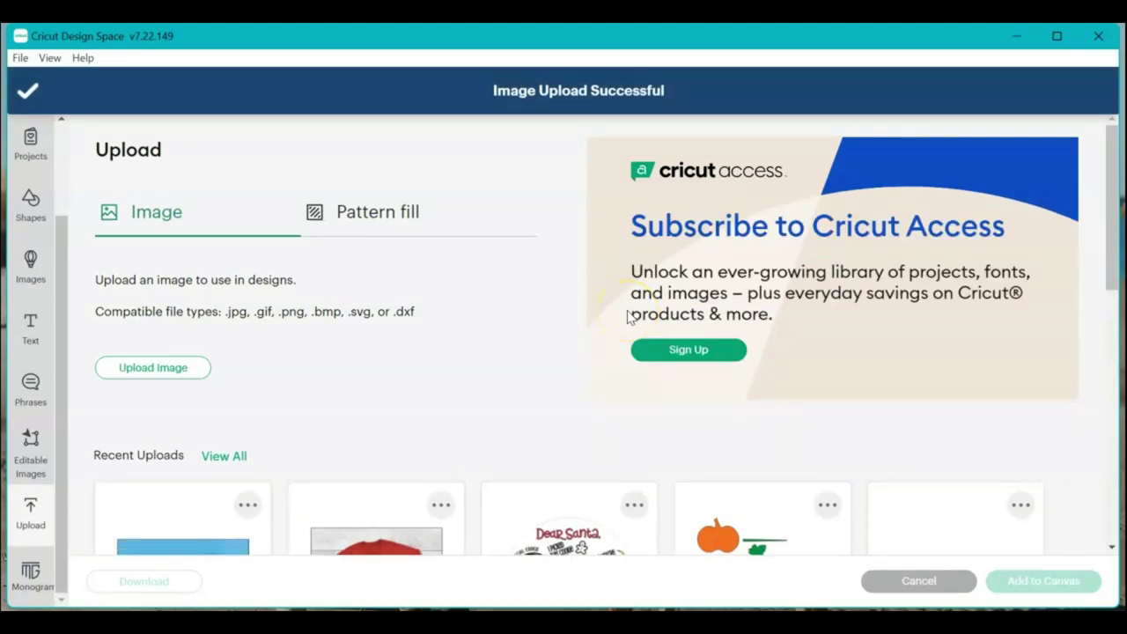
Add the uploaded T-shirt photo to the canvas and move it down and right.
{"action": "scroll", "coordinate": [357, 328], "scroll_direction": "down", "scroll_amount": 2}
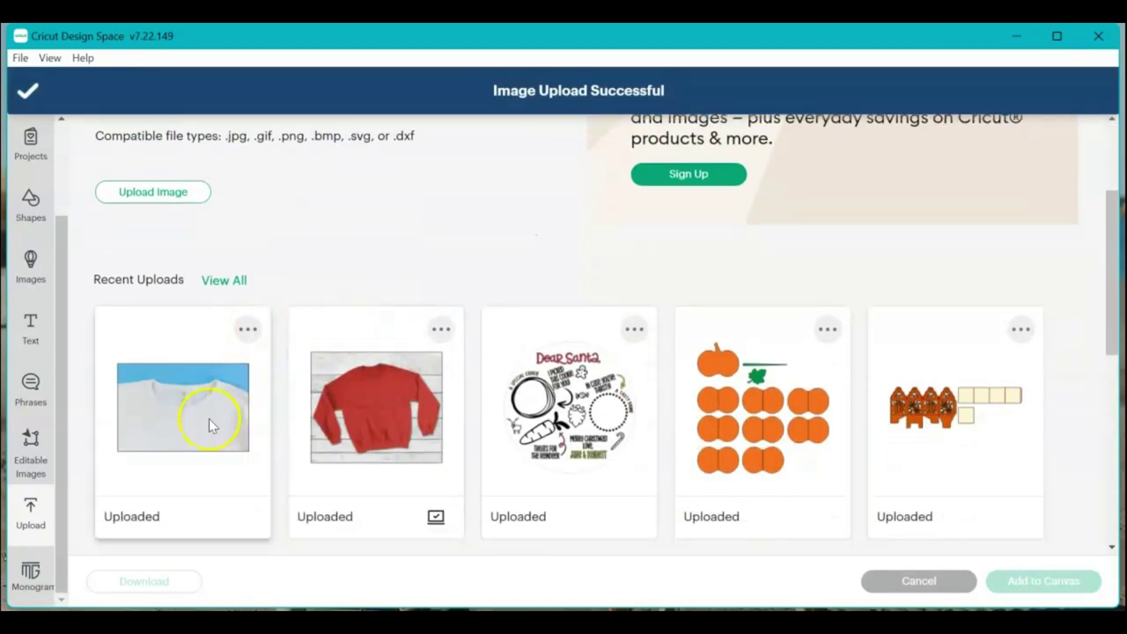
{"action": "left_click", "coordinate": [170, 408]}
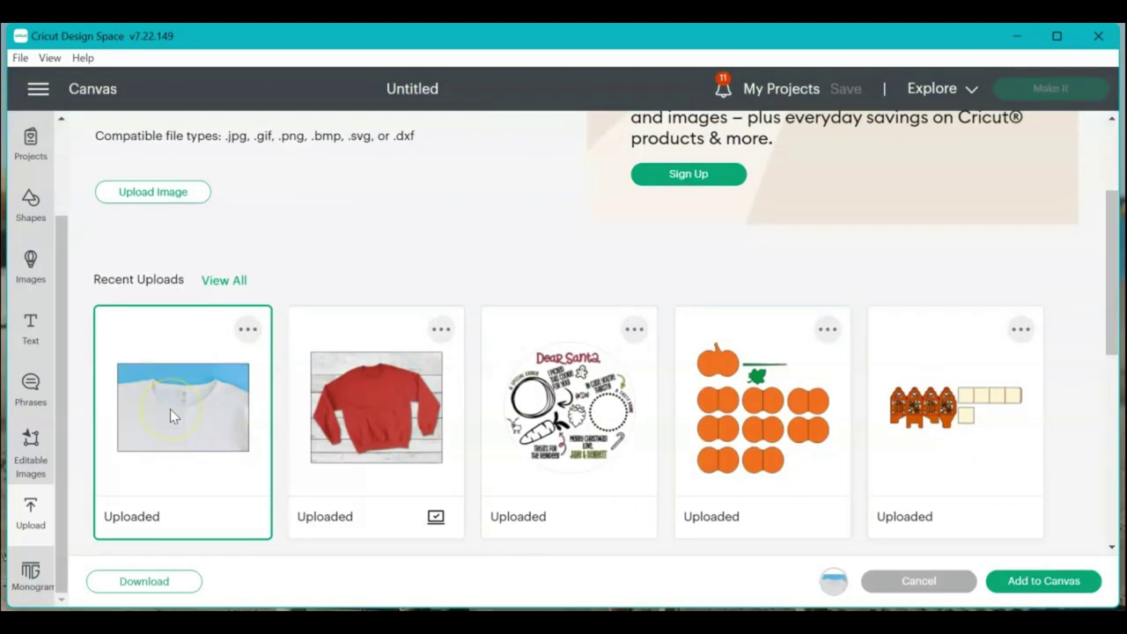
{"action": "left_click", "coordinate": [1066, 581]}
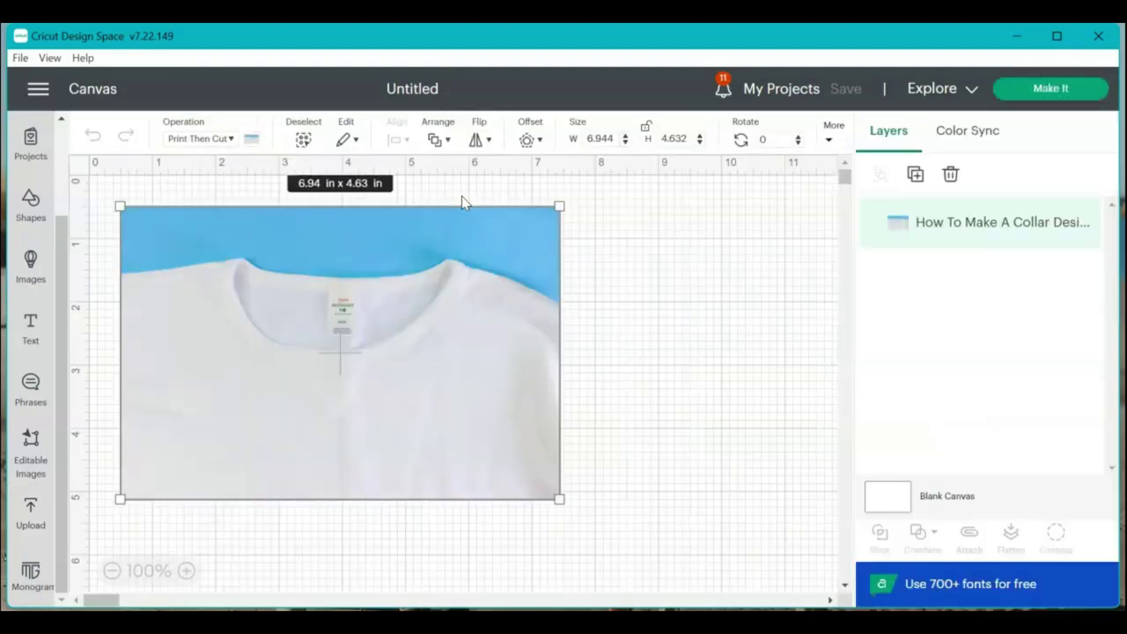
{"action": "left_click_drag", "start_coordinate": [390, 382], "coordinate": [448, 456]}
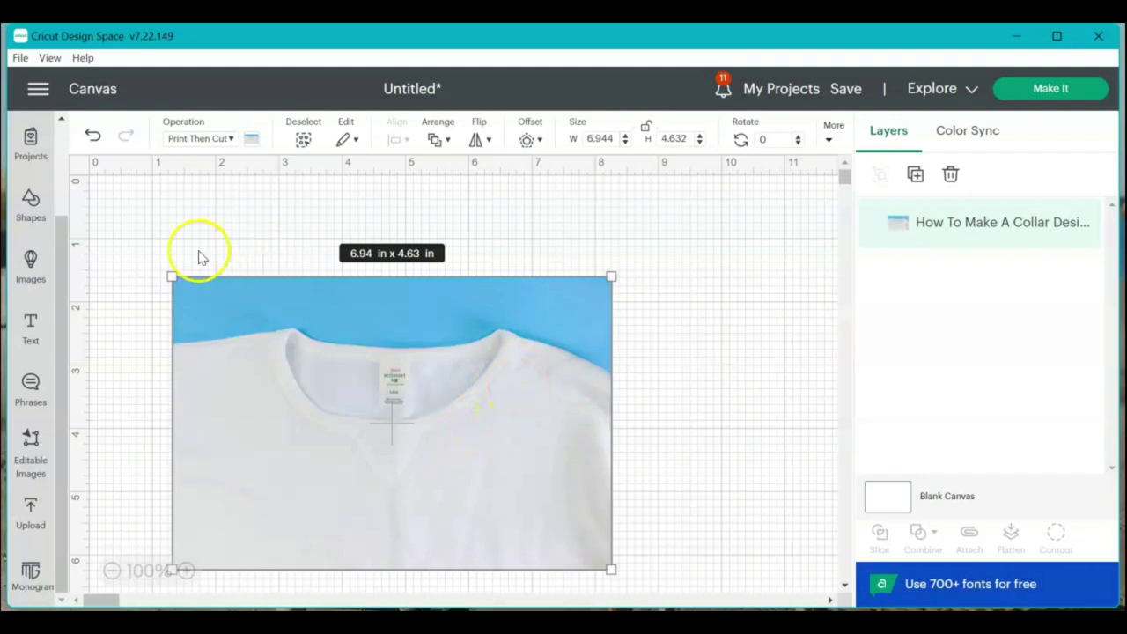
Reposition the shirt photo and add a square from the Shapes library.
{"action": "left_click", "coordinate": [30, 202]}
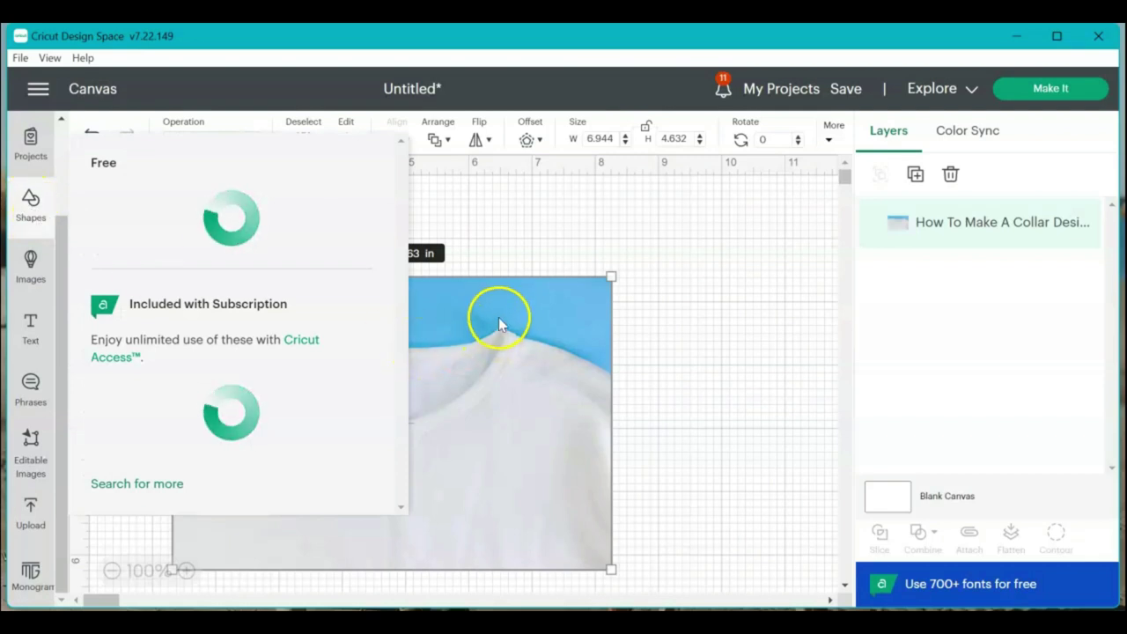
{"action": "left_click", "coordinate": [549, 238]}
{"action": "left_click_drag", "start_coordinate": [427, 387], "coordinate": [418, 304]}
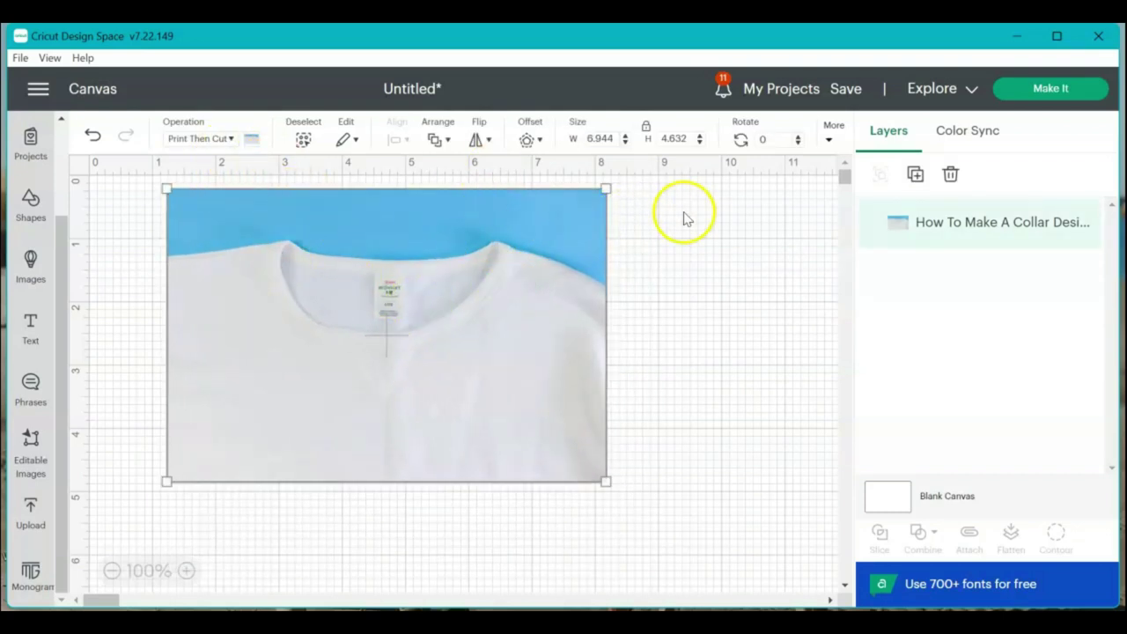
{"action": "left_click_drag", "start_coordinate": [411, 353], "coordinate": [433, 444]}
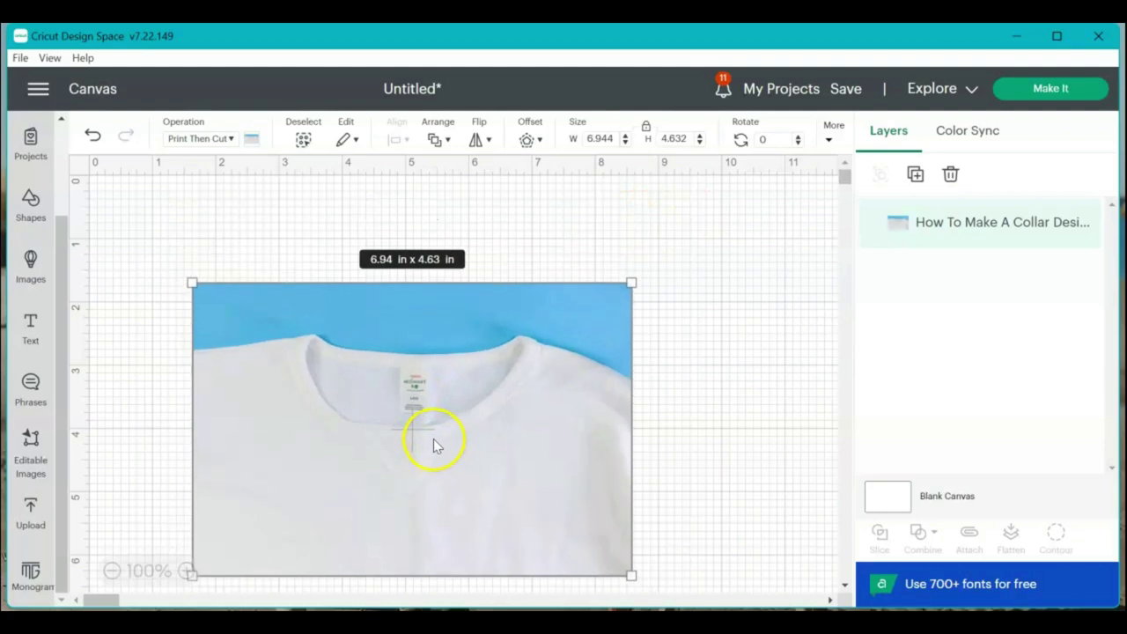
{"action": "left_click", "coordinate": [33, 207]}
{"action": "left_click", "coordinate": [361, 437]}
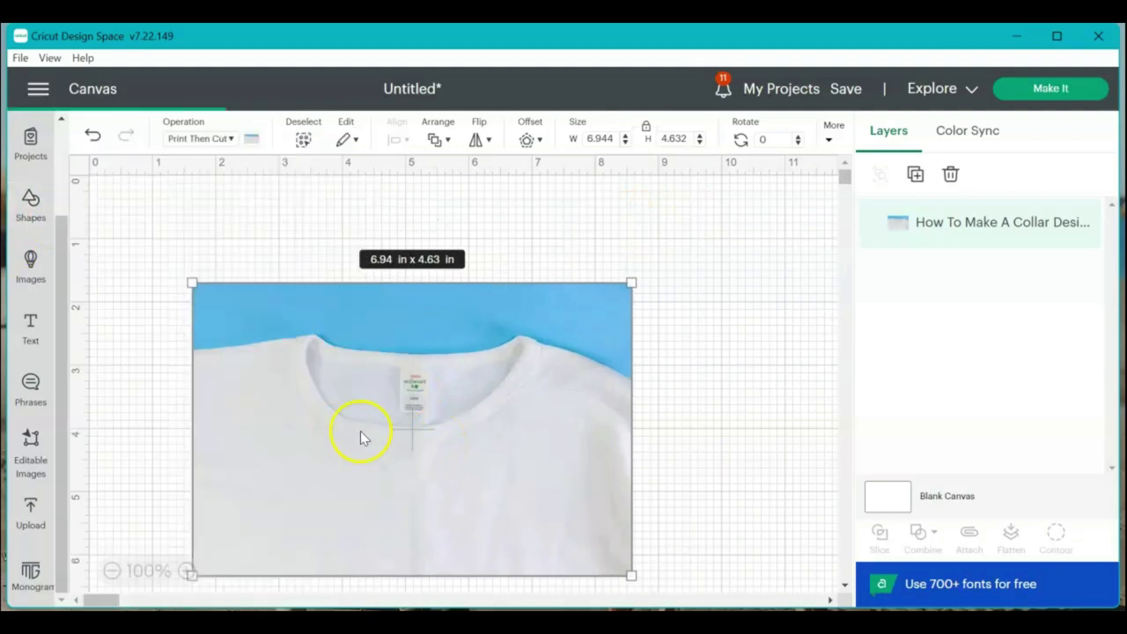
{"action": "left_click", "coordinate": [534, 331]}
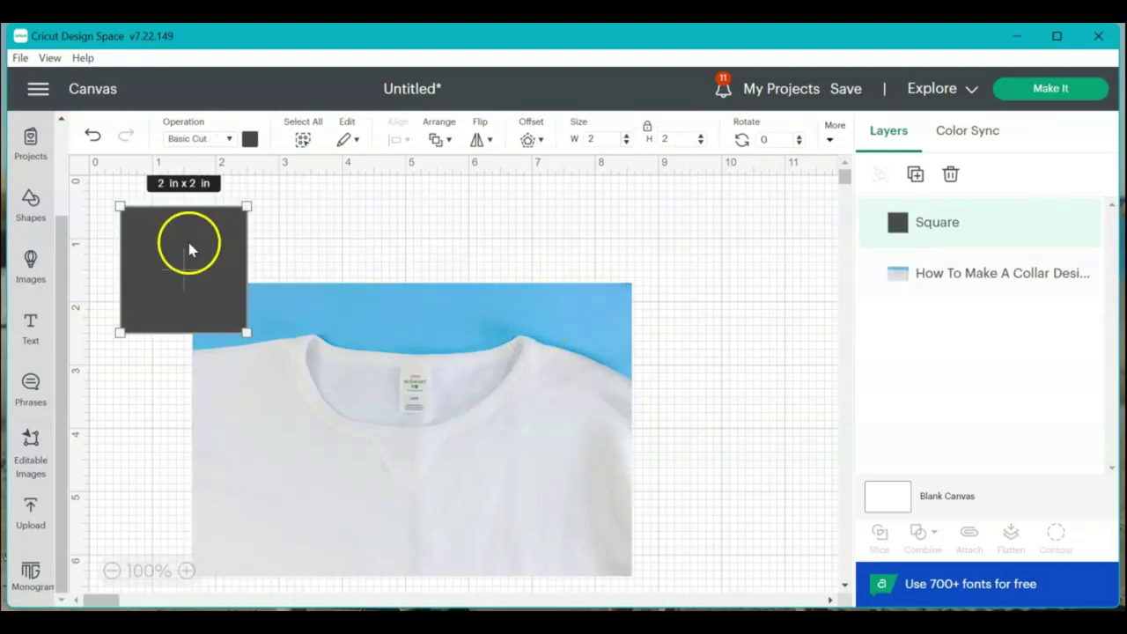
Place the square on the shirt and unlock proportions to make it 10 in wide.
{"action": "left_click_drag", "start_coordinate": [189, 246], "coordinate": [529, 289]}
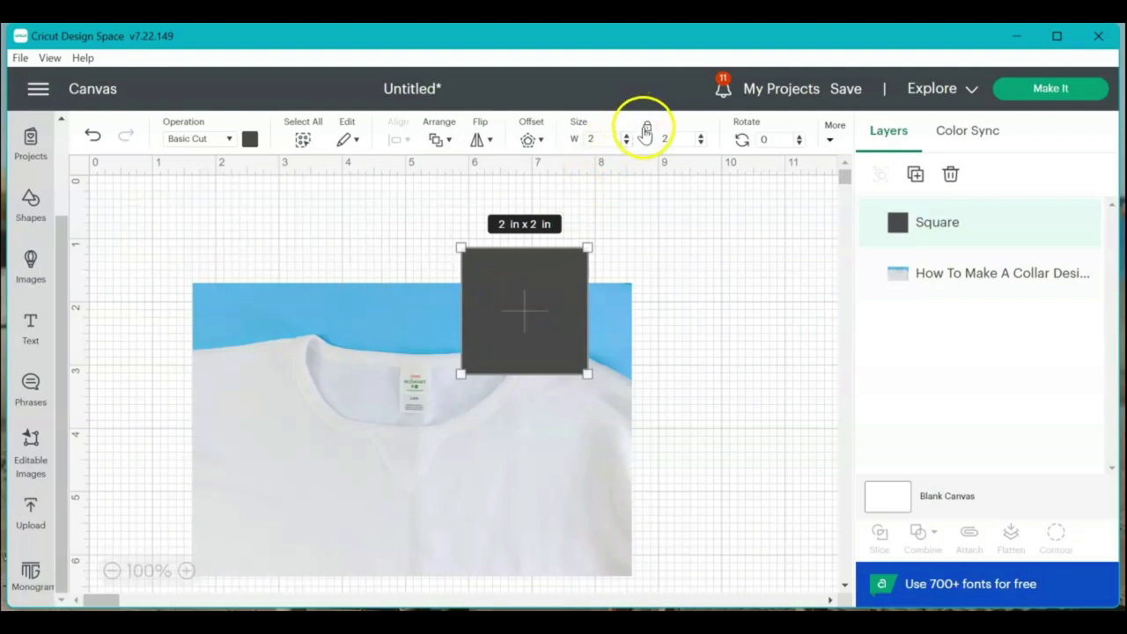
{"action": "left_click", "coordinate": [646, 133]}
{"action": "double_click", "coordinate": [600, 138]}
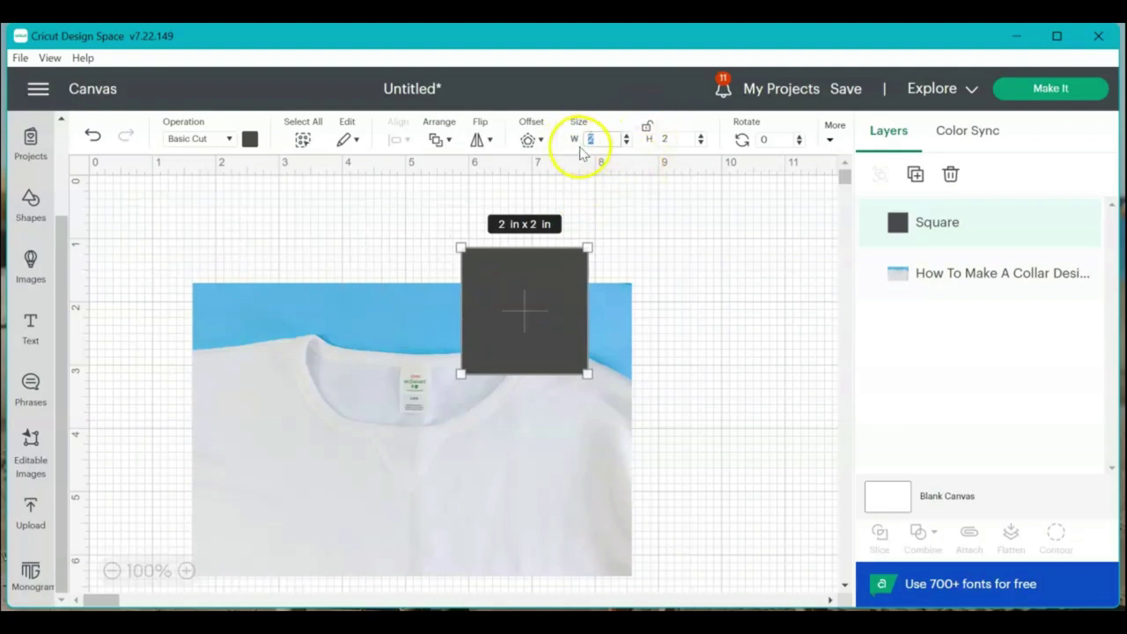
{"action": "type", "text": "10"}
{"action": "key", "text": "Return"}
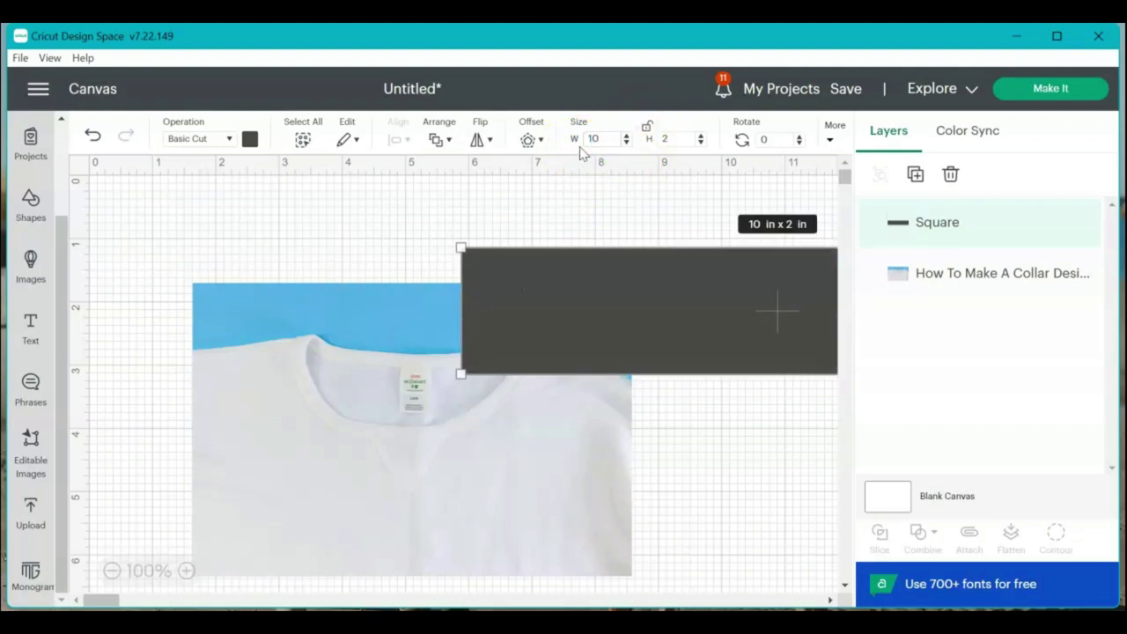
{"action": "left_click_drag", "start_coordinate": [648, 337], "coordinate": [370, 314]}
Move the T-shirt image left and zoom the canvas out to 50%.
{"action": "left_click", "coordinate": [355, 492]}
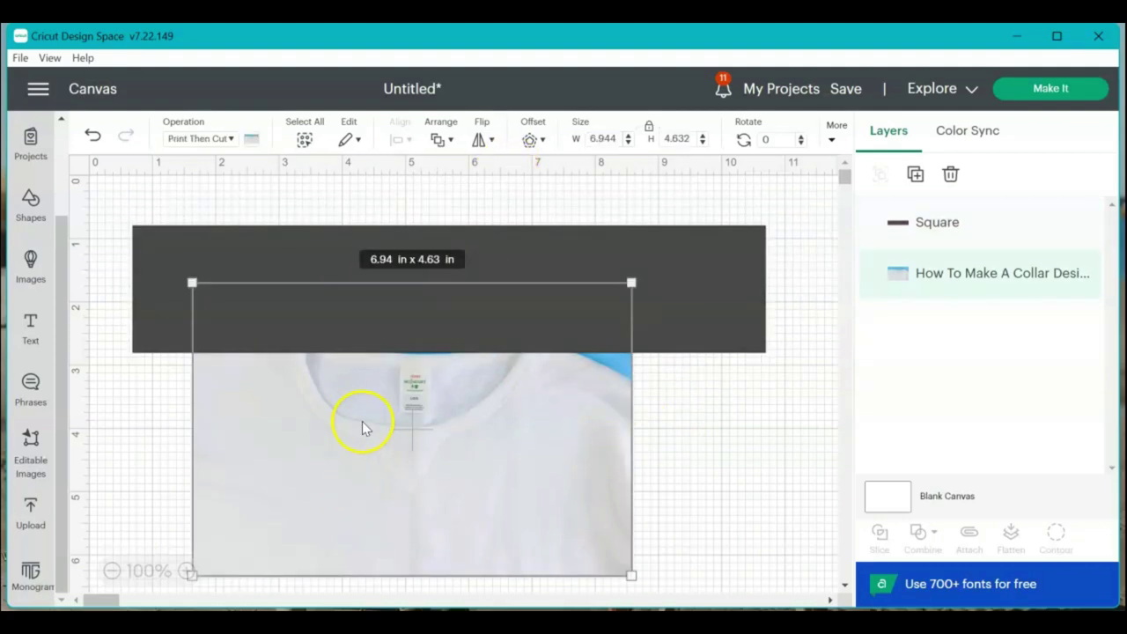
{"action": "left_click_drag", "start_coordinate": [362, 421], "coordinate": [207, 439]}
{"action": "scroll", "coordinate": [449, 385], "scroll_direction": "down", "scroll_amount": 5}
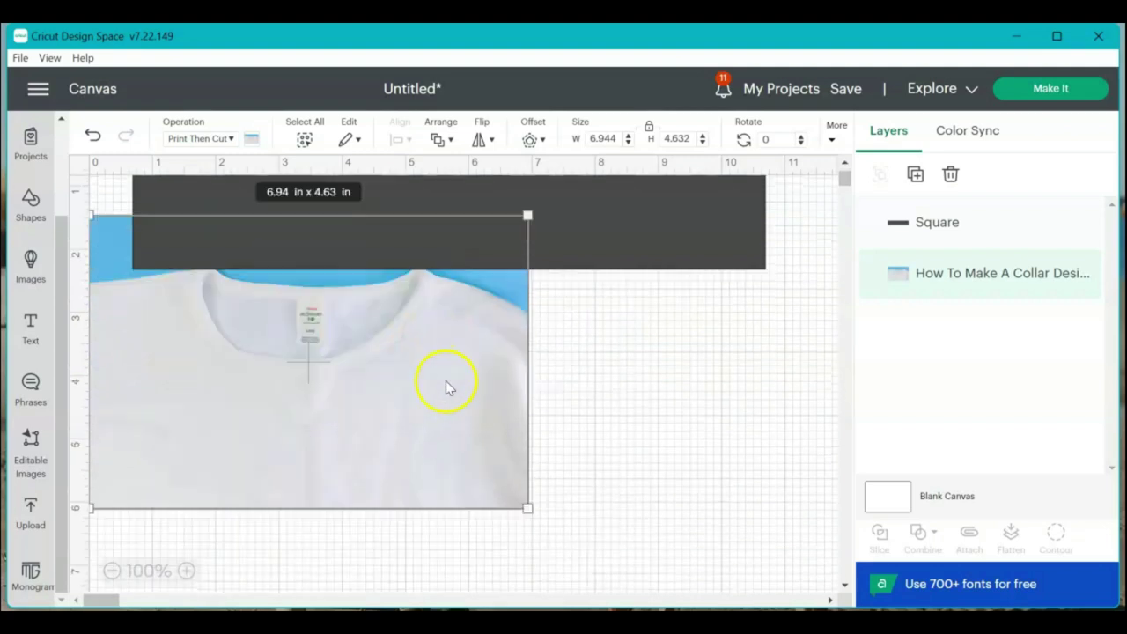
{"action": "left_click", "coordinate": [112, 571]}
{"action": "left_click", "coordinate": [112, 571]}
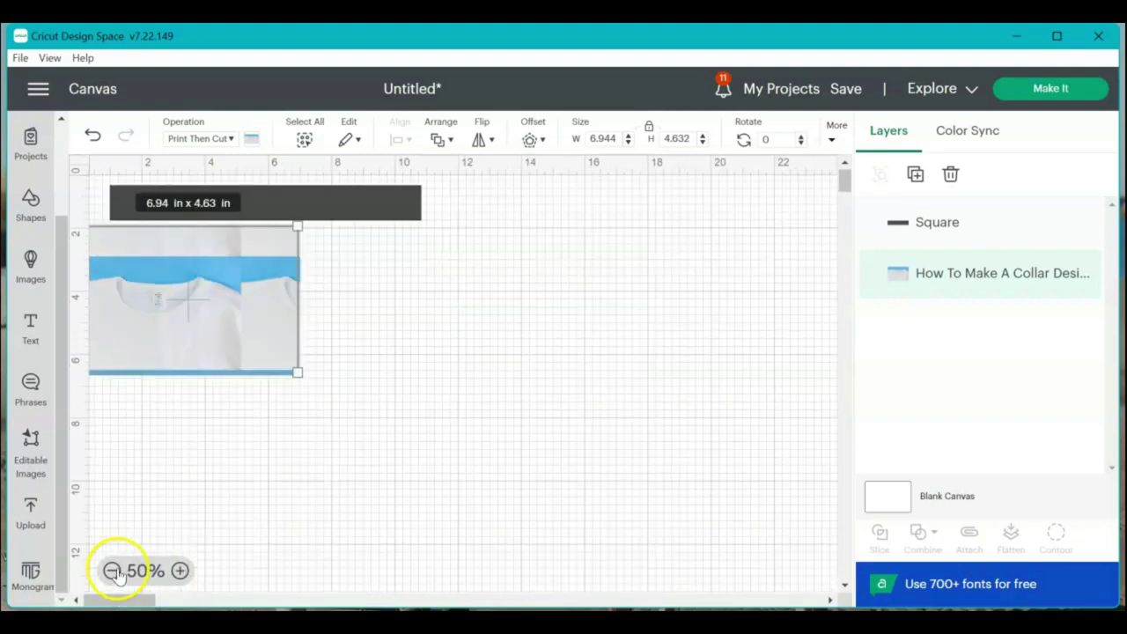
{"action": "scroll", "coordinate": [216, 423], "scroll_direction": "up", "scroll_amount": 1}
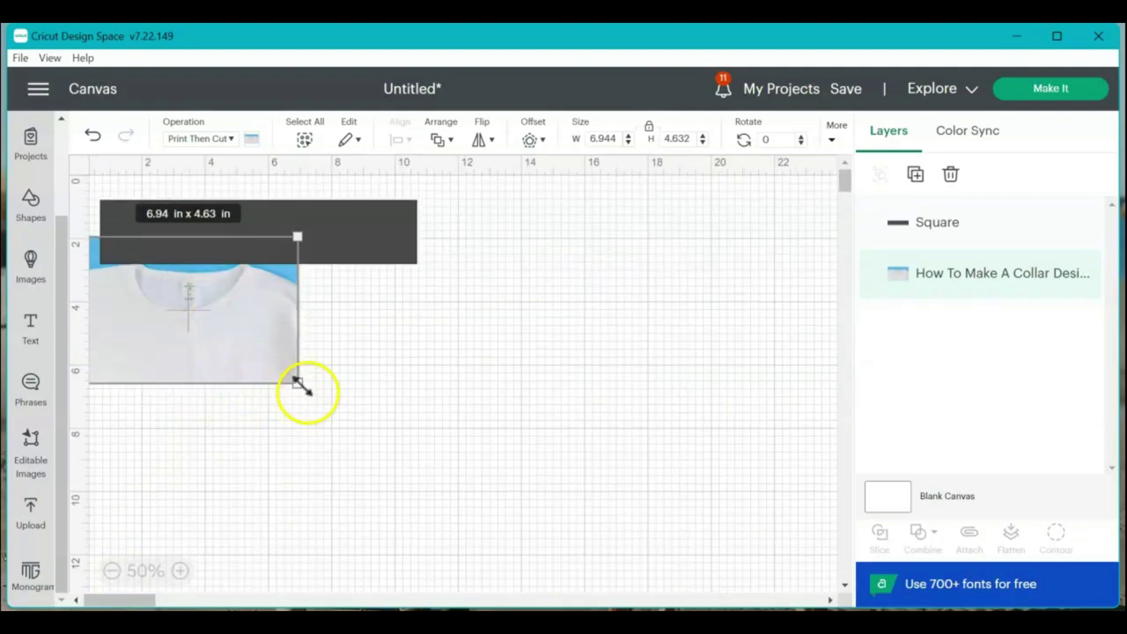
Enlarge the T-shirt image to 19.564 × 13.049 in with its collar under the rectangle.
{"action": "left_click_drag", "start_coordinate": [298, 383], "coordinate": [649, 609]}
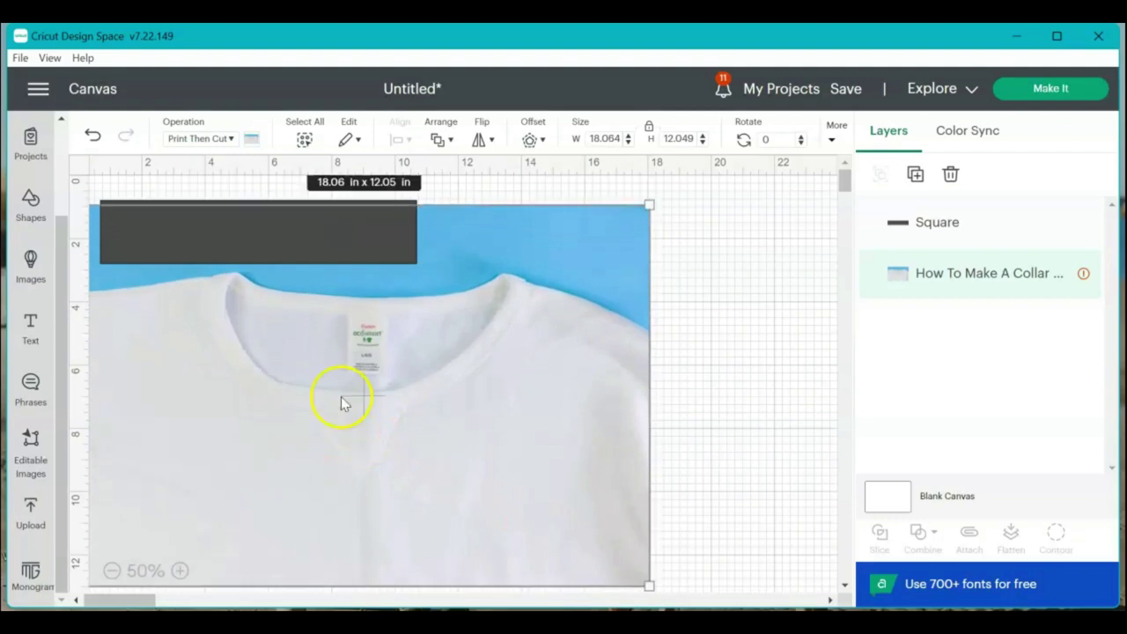
{"action": "left_click_drag", "start_coordinate": [290, 220], "coordinate": [329, 272]}
{"action": "left_click", "coordinate": [363, 222]}
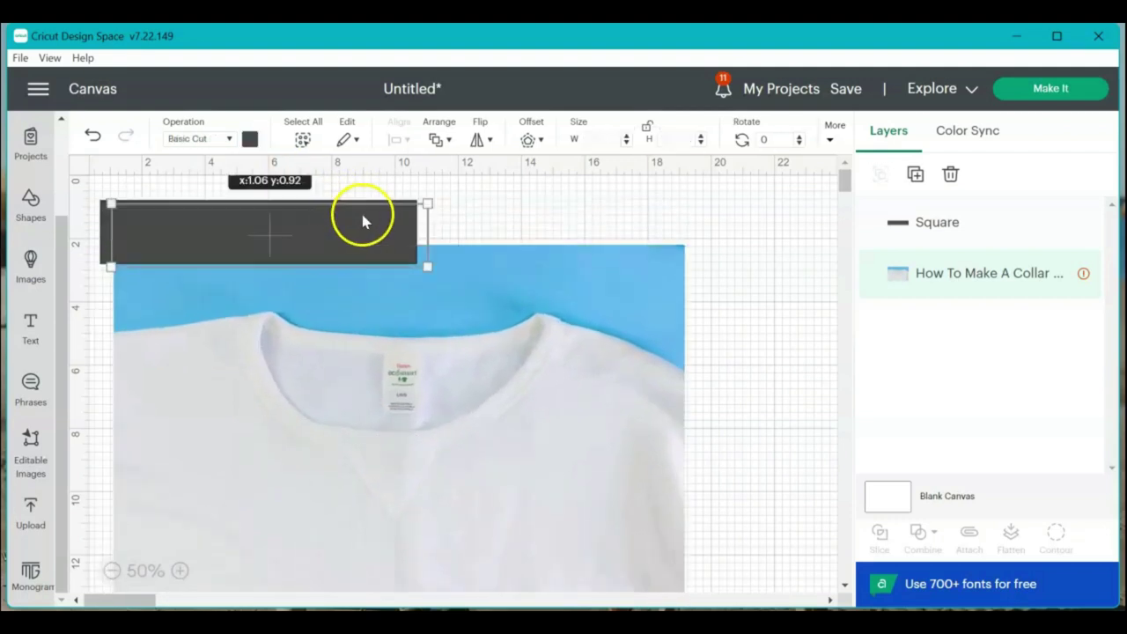
{"action": "left_click_drag", "start_coordinate": [362, 221], "coordinate": [489, 213]}
{"action": "left_click_drag", "start_coordinate": [420, 420], "coordinate": [431, 371]}
{"action": "scroll", "coordinate": [617, 372], "scroll_direction": "down", "scroll_amount": 2}
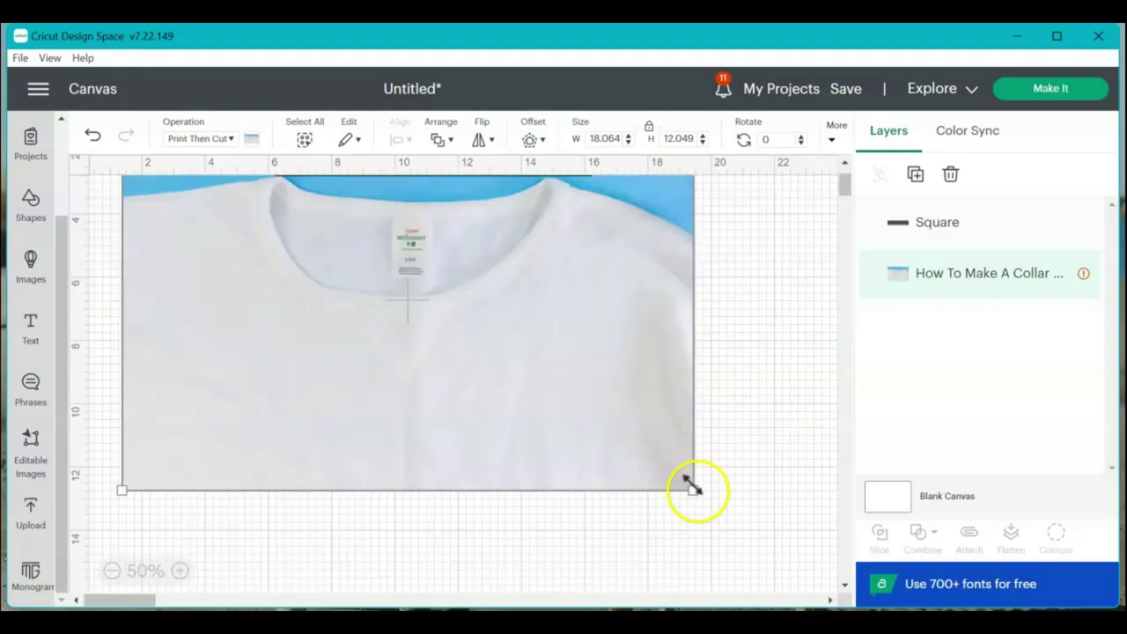
{"action": "left_click_drag", "start_coordinate": [693, 490], "coordinate": [741, 522]}
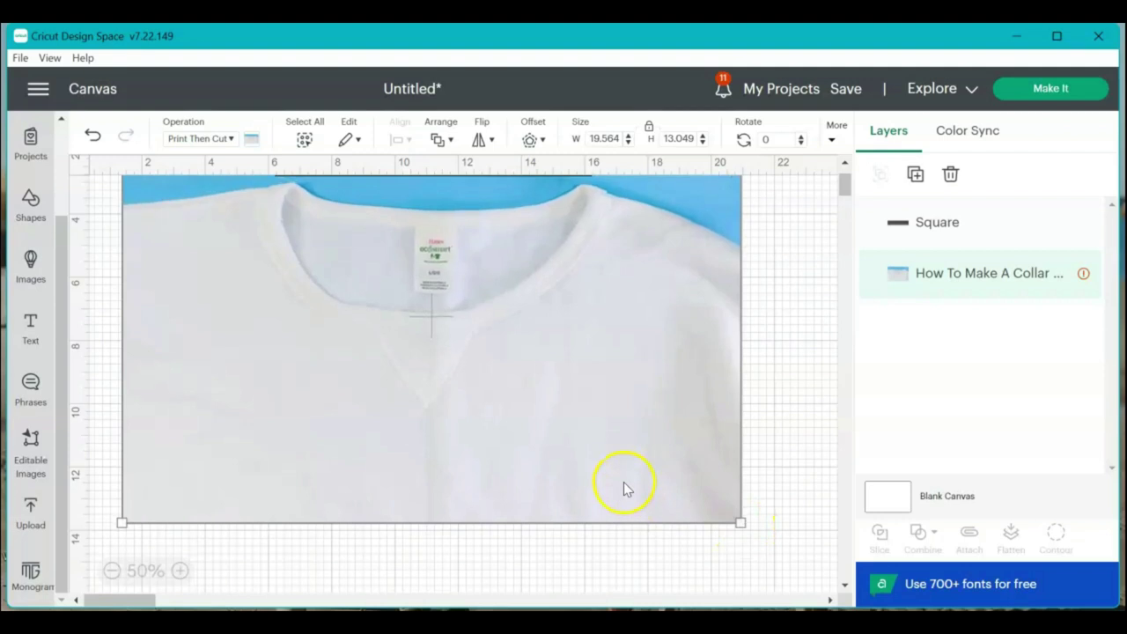
{"action": "scroll", "coordinate": [628, 371], "scroll_direction": "up", "scroll_amount": 2}
{"action": "left_click_drag", "start_coordinate": [553, 379], "coordinate": [547, 372]}
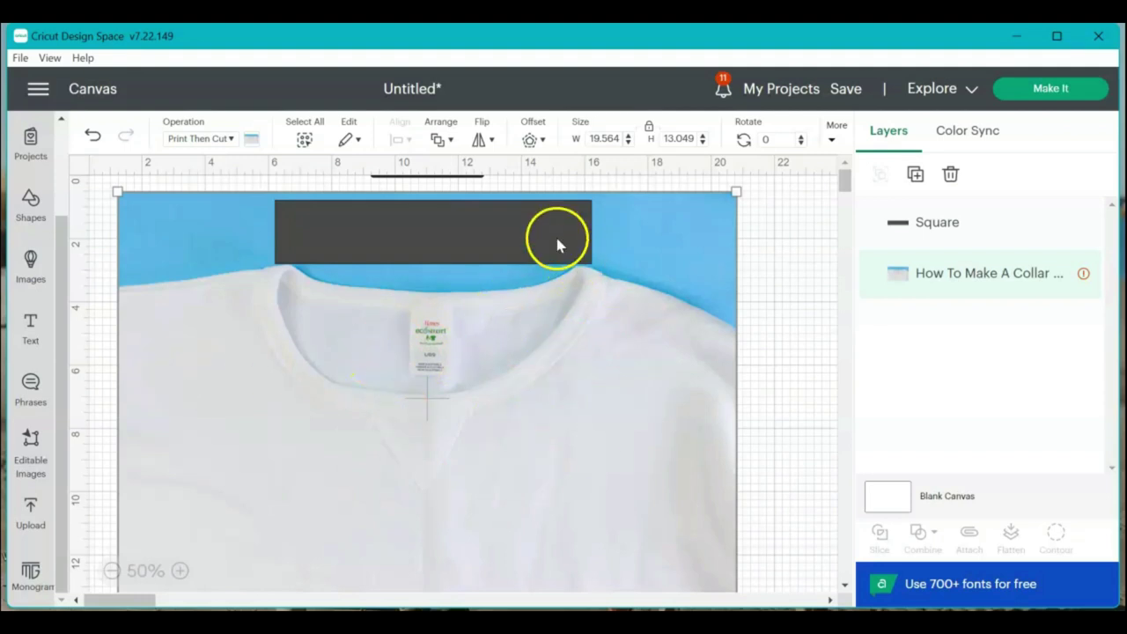
Delete the Square guide layer and add a text box.
{"action": "left_click", "coordinate": [923, 231]}
{"action": "key", "text": "Delete"}
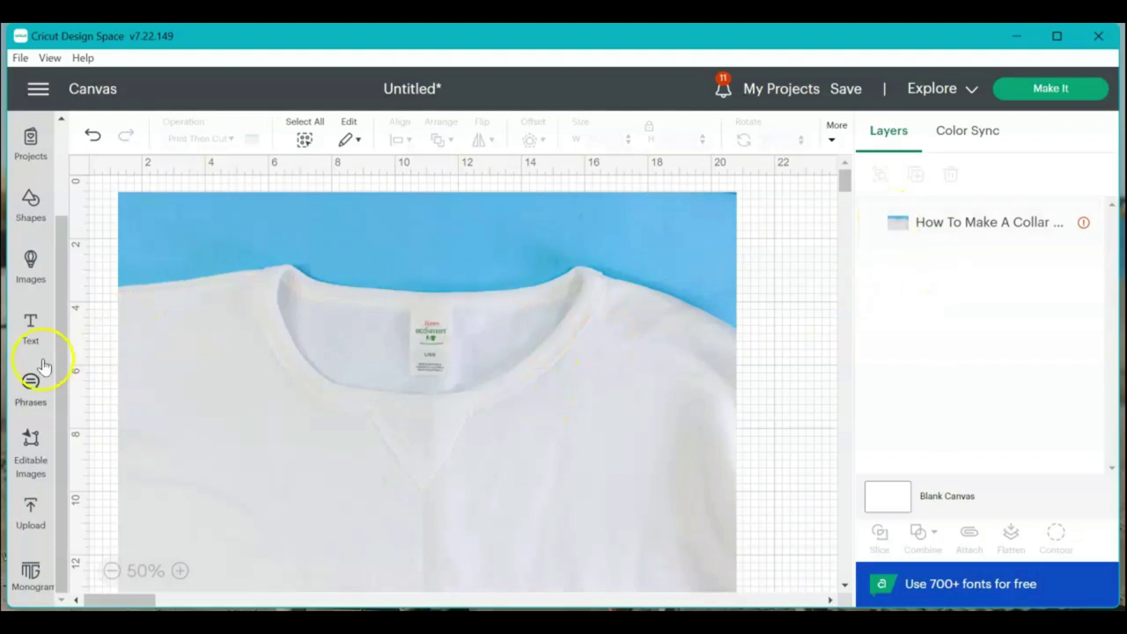
{"action": "left_click", "coordinate": [30, 324]}
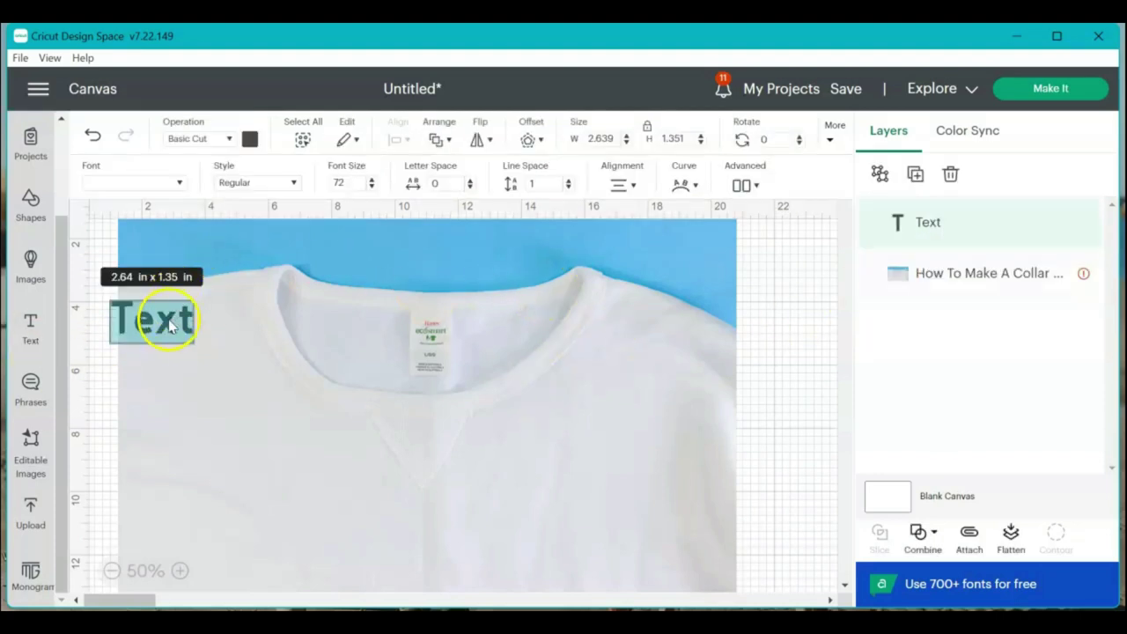
{"action": "left_click", "coordinate": [168, 324]}
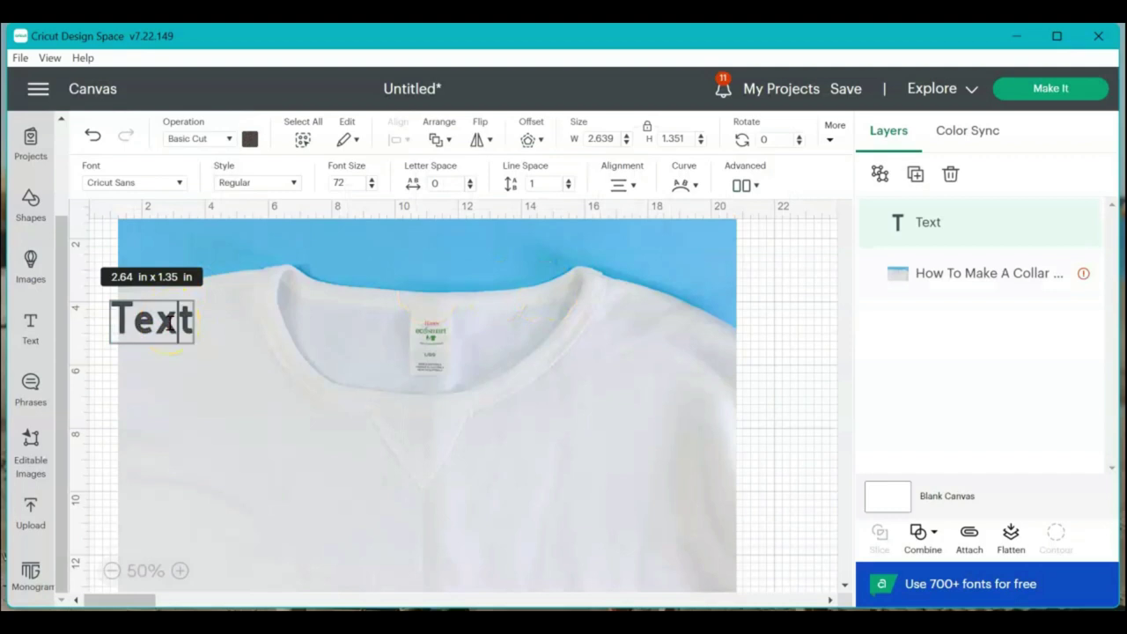
{"action": "key", "text": "BackSpace"}
{"action": "key", "text": "BackSpace"}
{"action": "key", "text": "BackSpace"}
{"action": "key", "text": "Delete"}
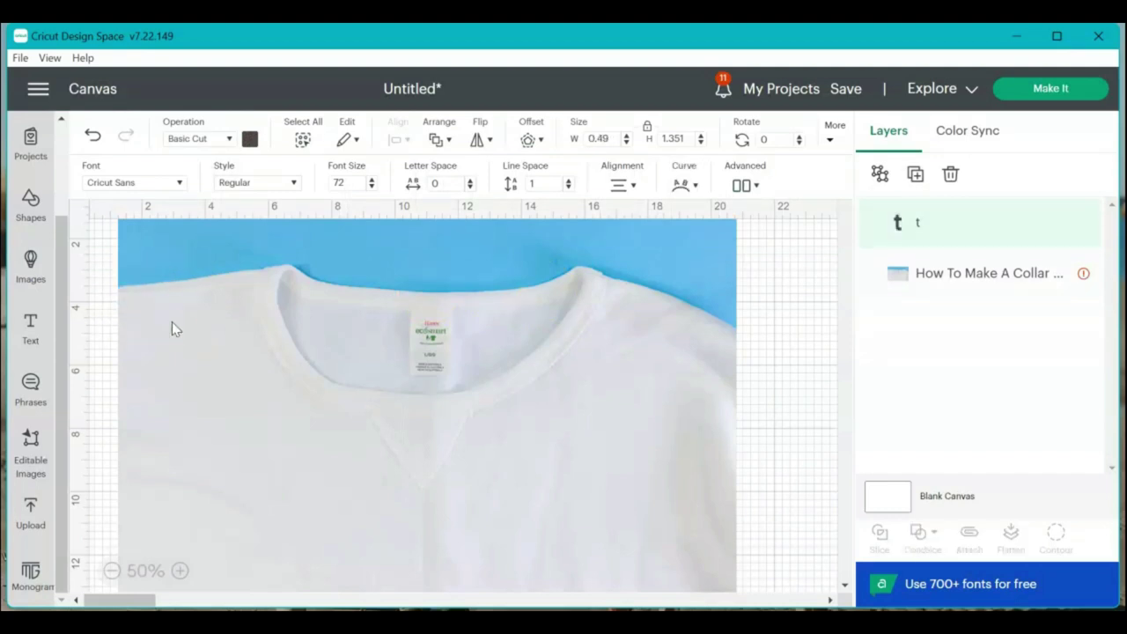
{"action": "left_click", "coordinate": [144, 319]}
{"action": "left_click", "coordinate": [31, 327]}
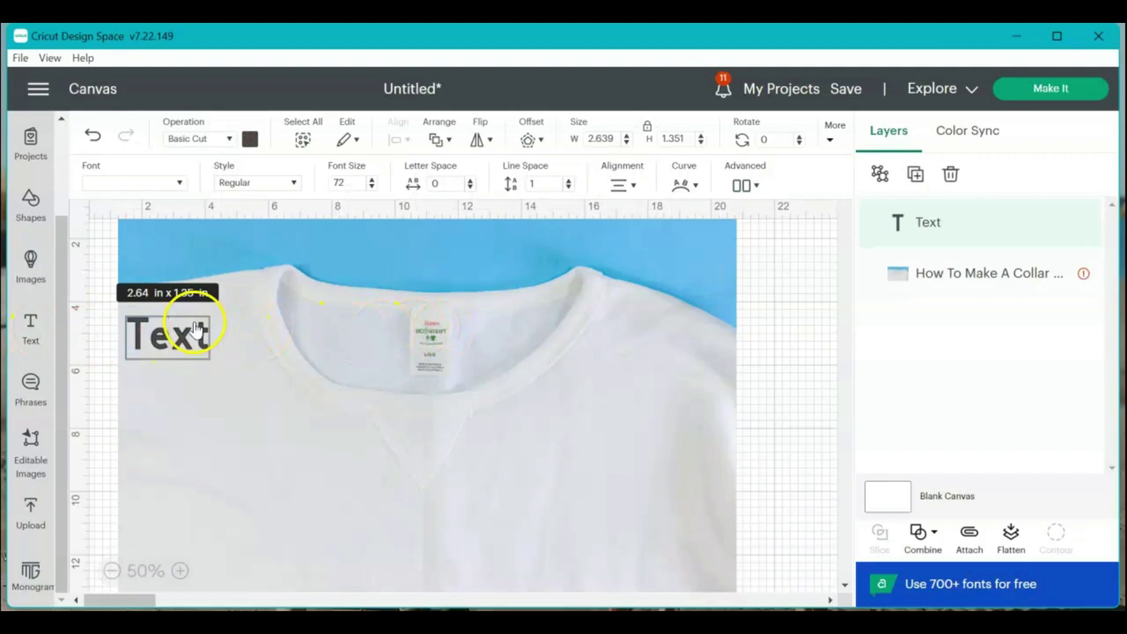
Replace the placeholder text with 'merry & bright'.
{"action": "key", "text": "ctrl+a"}
{"action": "key", "text": "BackSpace"}
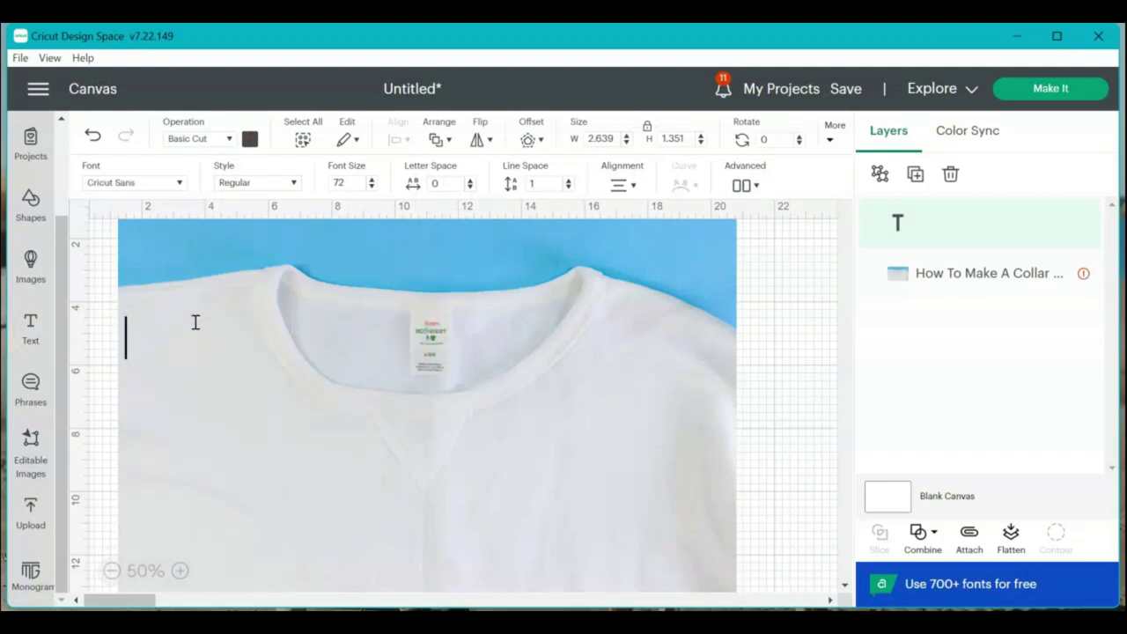
{"action": "type", "text": "merry"}
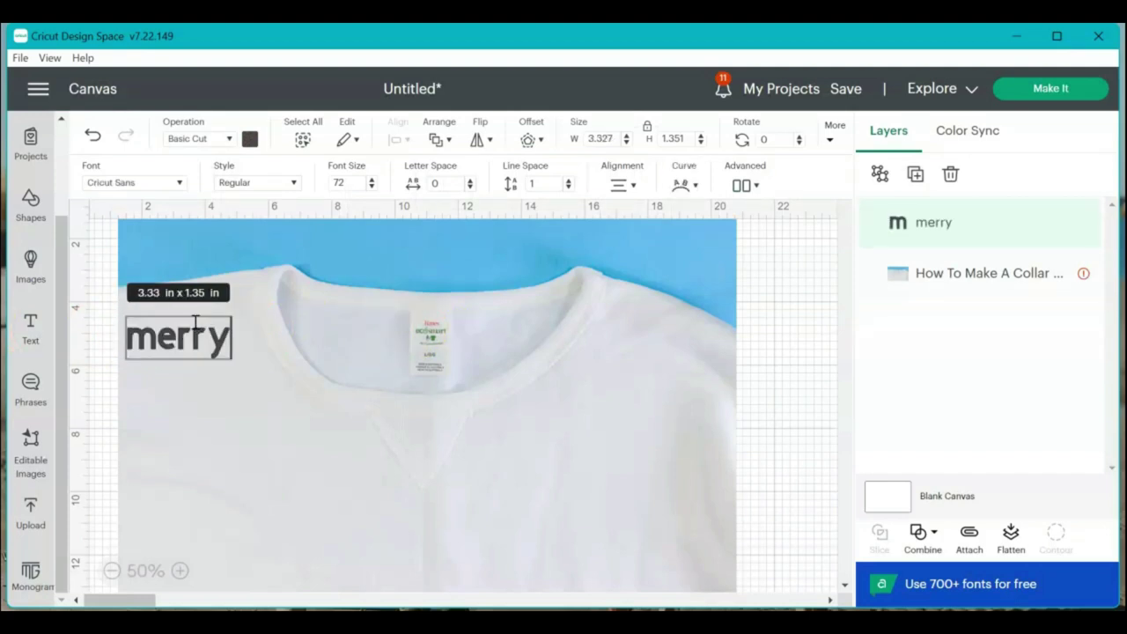
{"action": "type", "text": " & bright"}
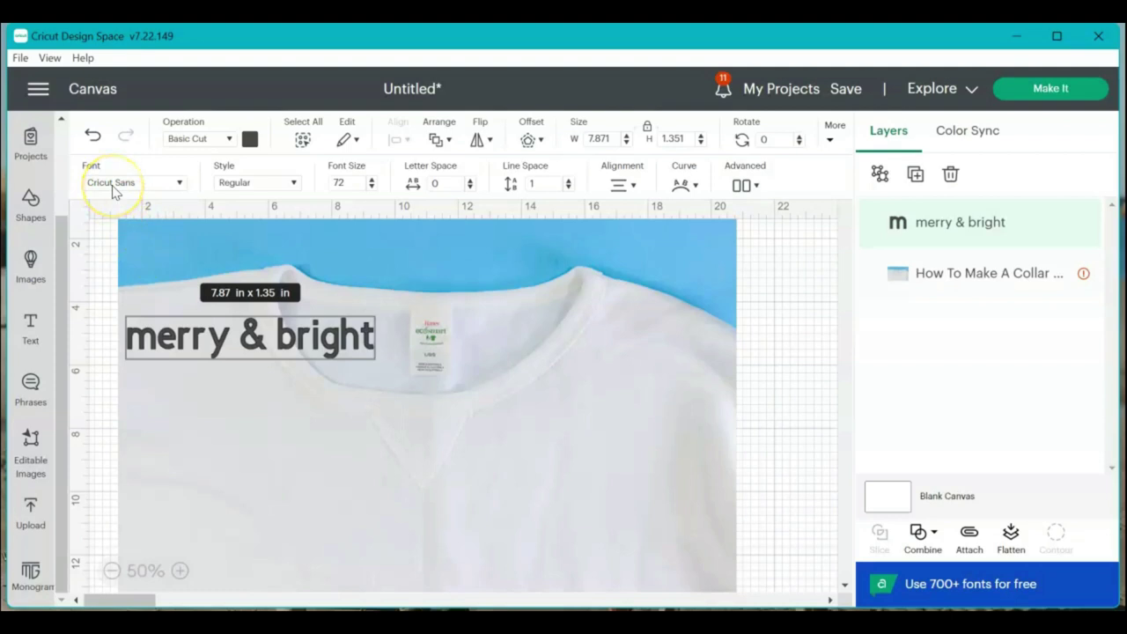
Change the text's font to Cakepop, found by searching the installed fonts.
{"action": "left_click", "coordinate": [112, 185]}
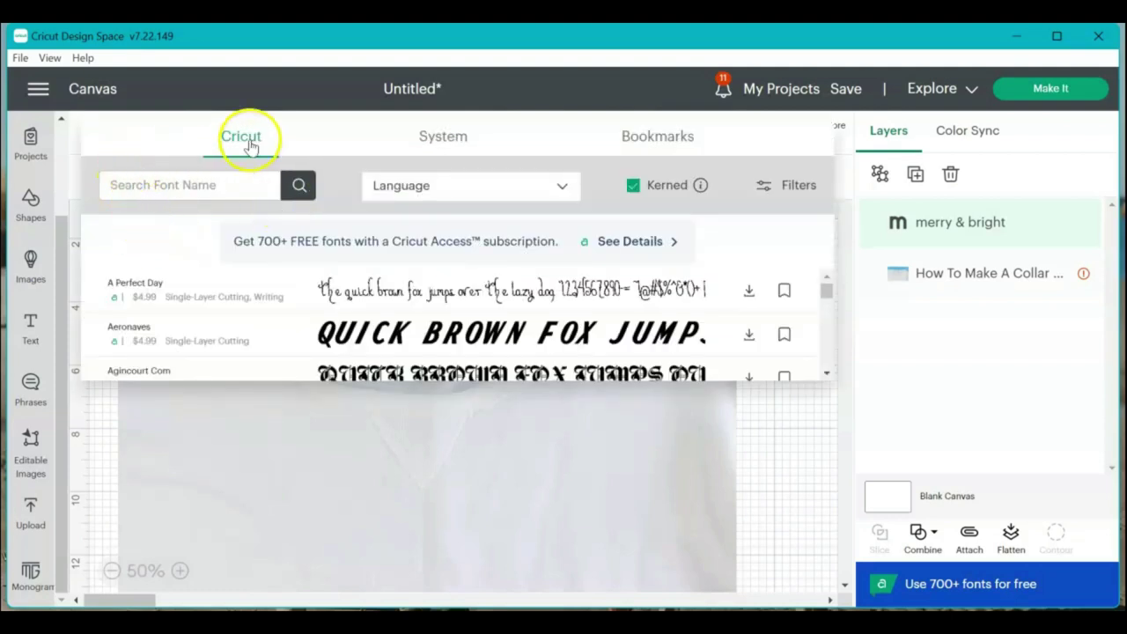
{"action": "scroll", "coordinate": [164, 321], "scroll_direction": "down", "scroll_amount": 5}
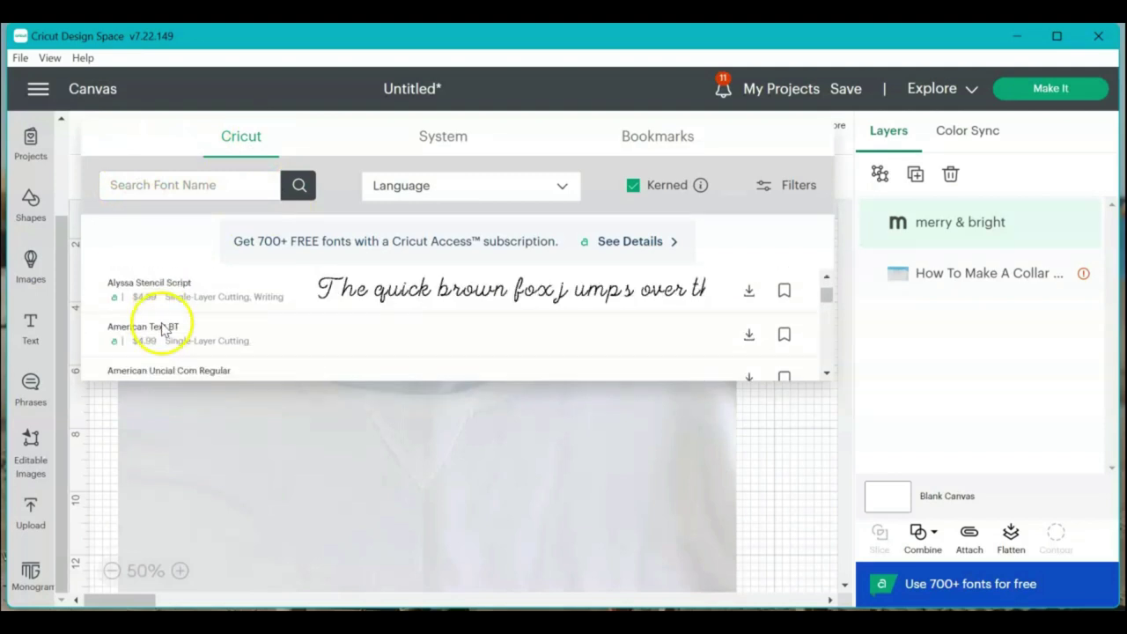
{"action": "scroll", "coordinate": [167, 300], "scroll_direction": "up", "scroll_amount": 5}
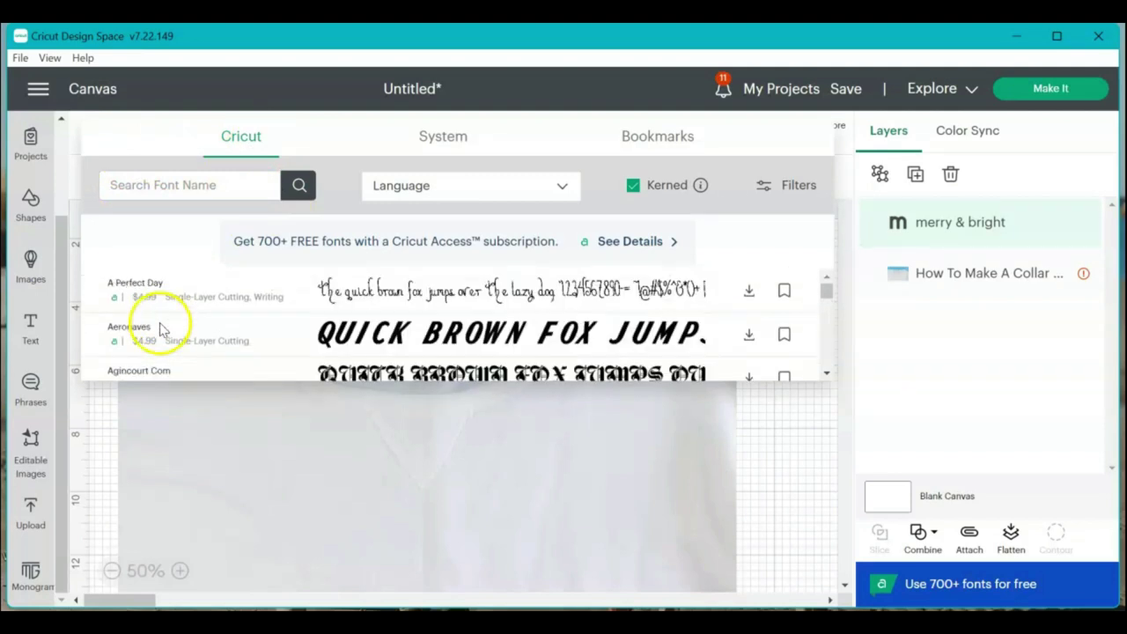
{"action": "left_click", "coordinate": [442, 138]}
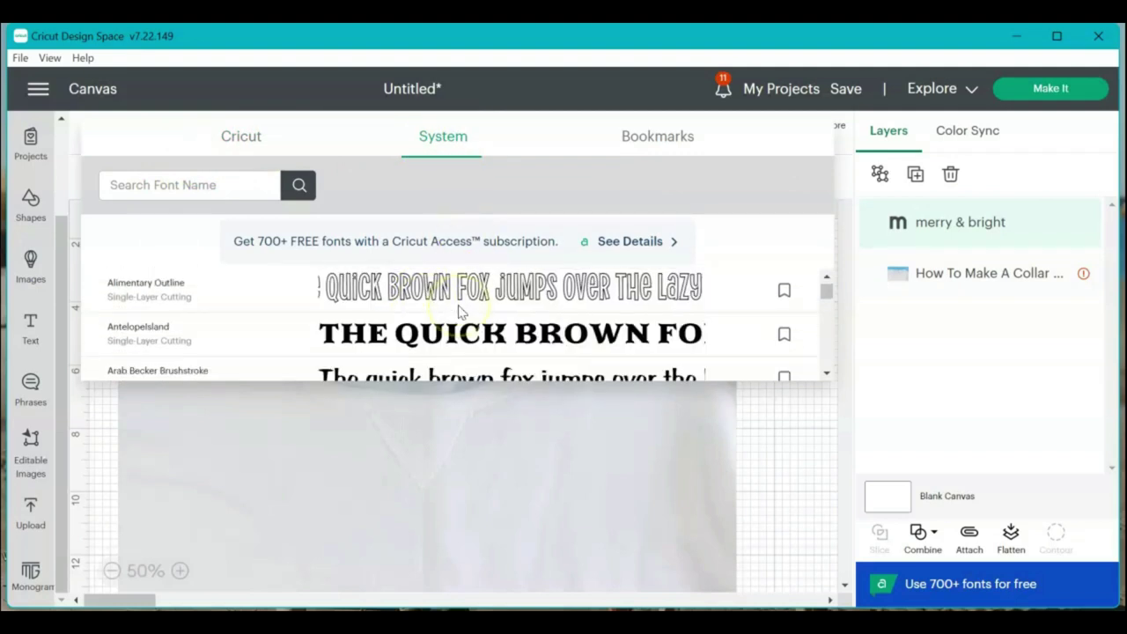
{"action": "left_click", "coordinate": [181, 187]}
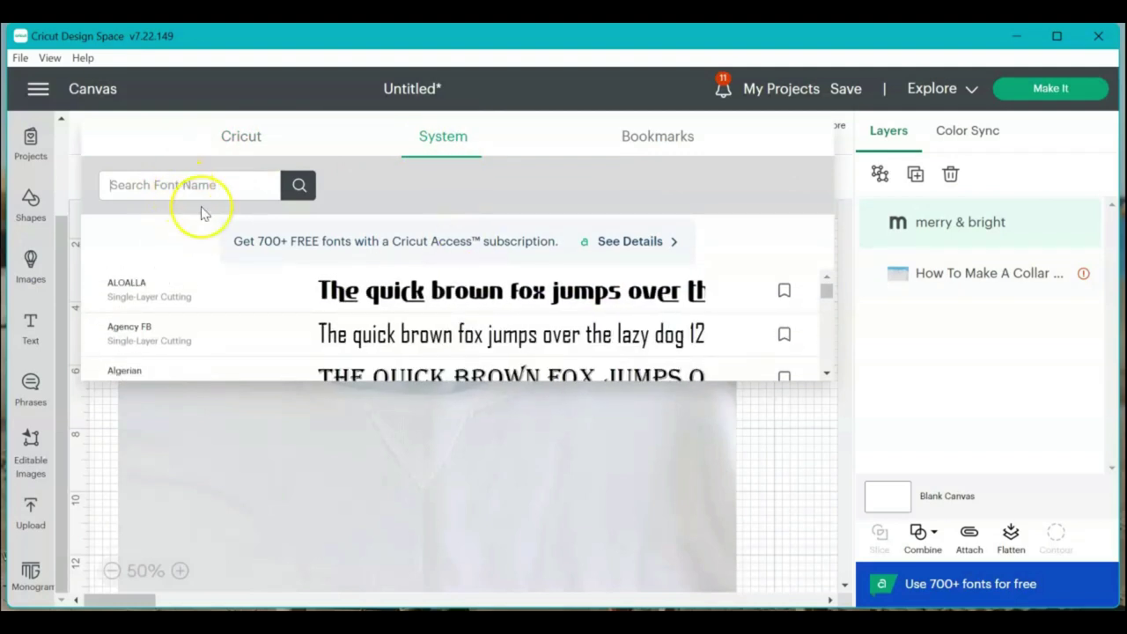
{"action": "type", "text": "cakepop"}
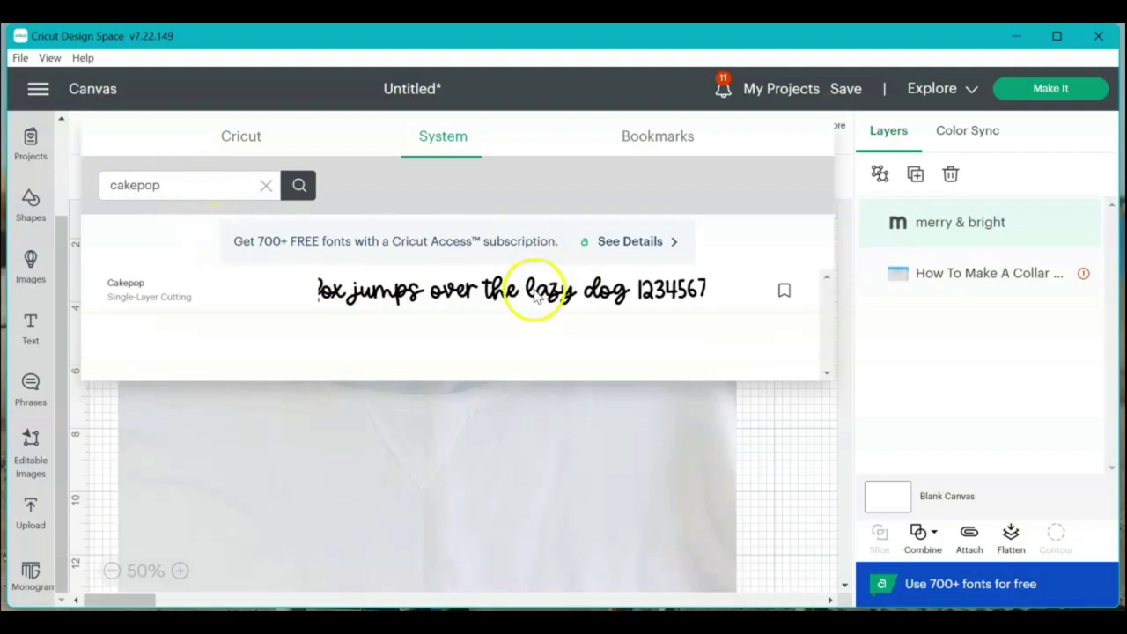
{"action": "left_click", "coordinate": [537, 289]}
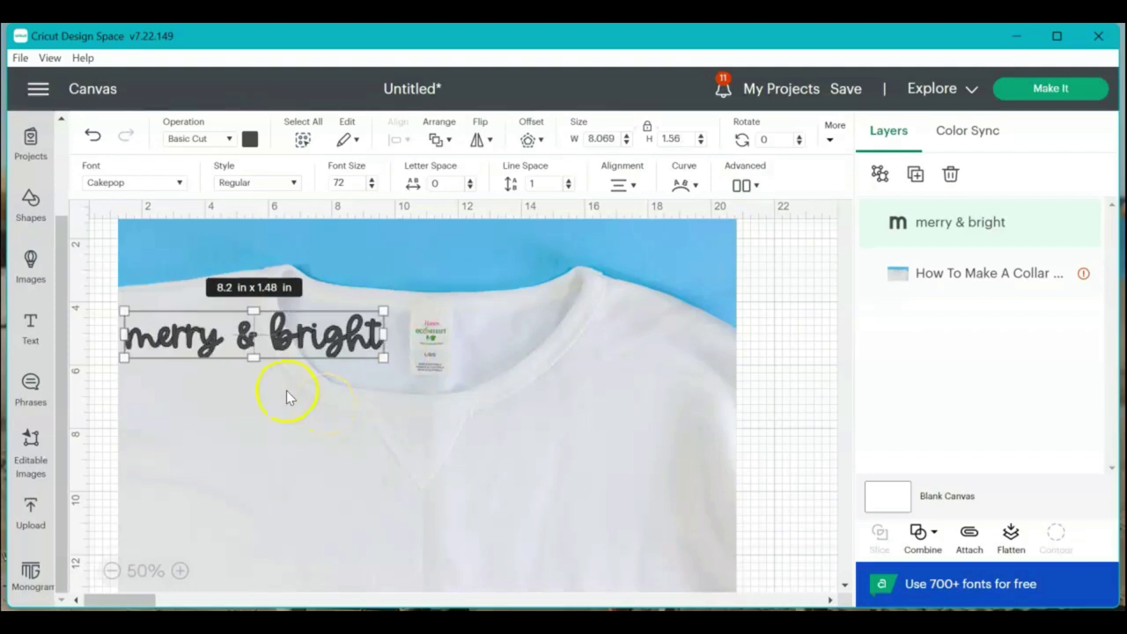
Move the text below the collar tag and curve it to a -15.637 diameter.
{"action": "left_click_drag", "start_coordinate": [214, 352], "coordinate": [510, 380]}
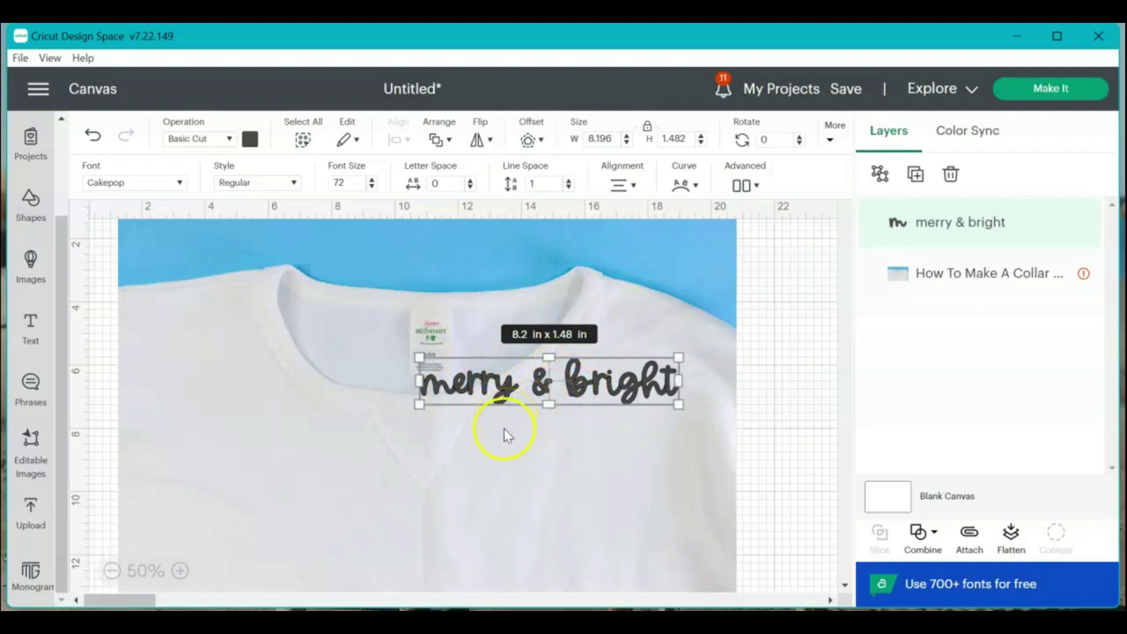
{"action": "left_click", "coordinate": [418, 457]}
{"action": "left_click", "coordinate": [685, 183]}
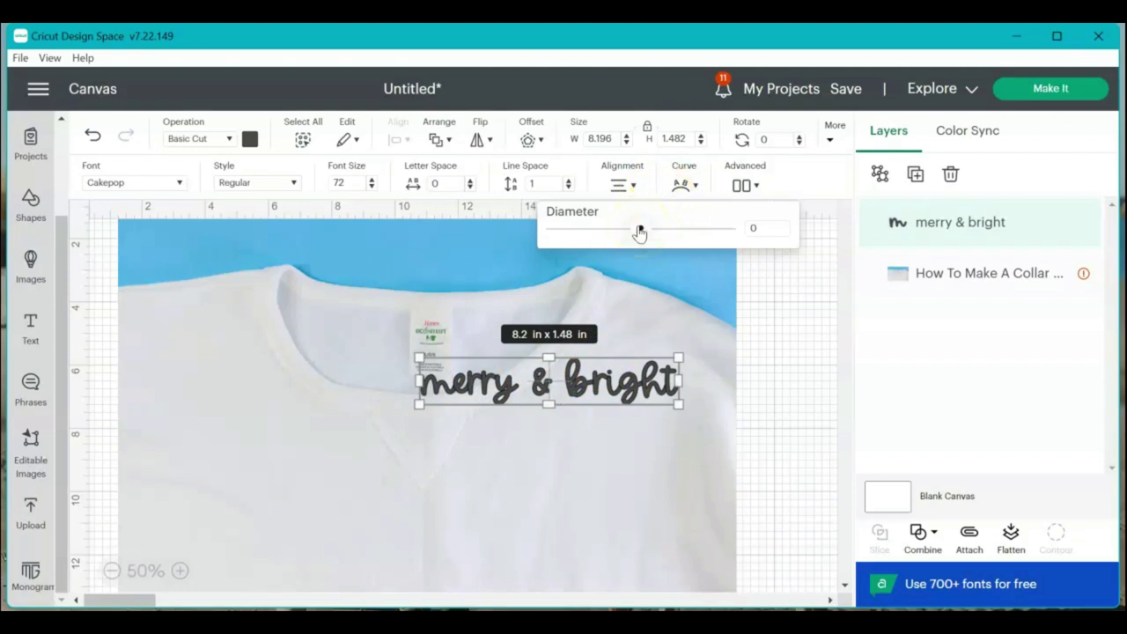
{"action": "left_click_drag", "start_coordinate": [639, 232], "coordinate": [604, 239]}
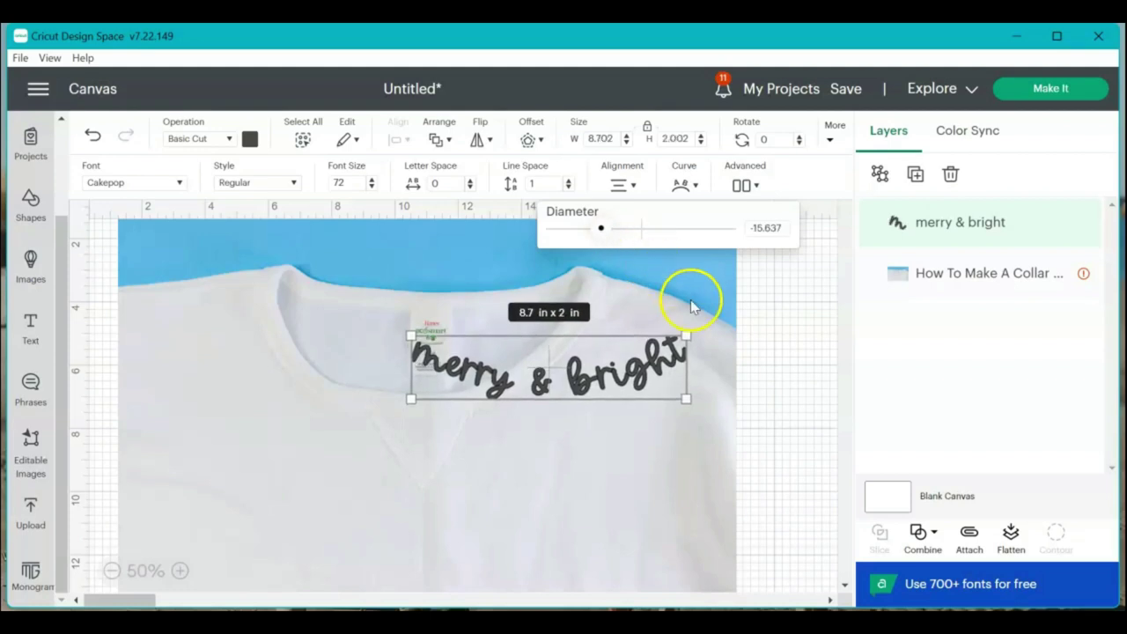
Rotate the curved text to 321.2°, resize it to 6.322 × 1.454 in, and place it by the right collar edge.
{"action": "left_click", "coordinate": [696, 445]}
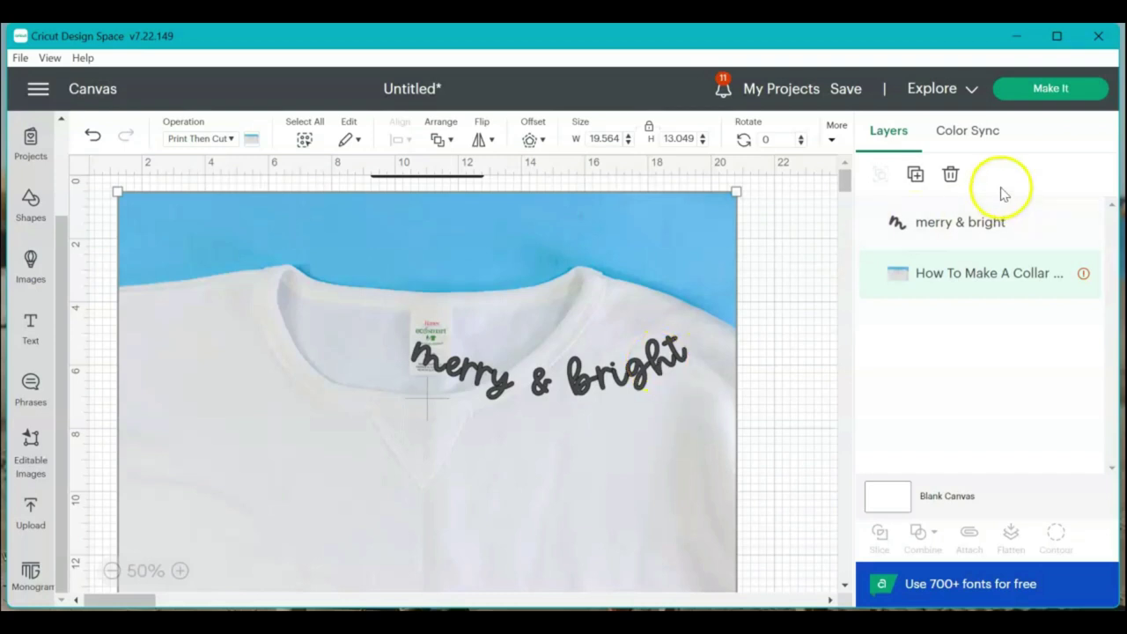
{"action": "left_click", "coordinate": [979, 220]}
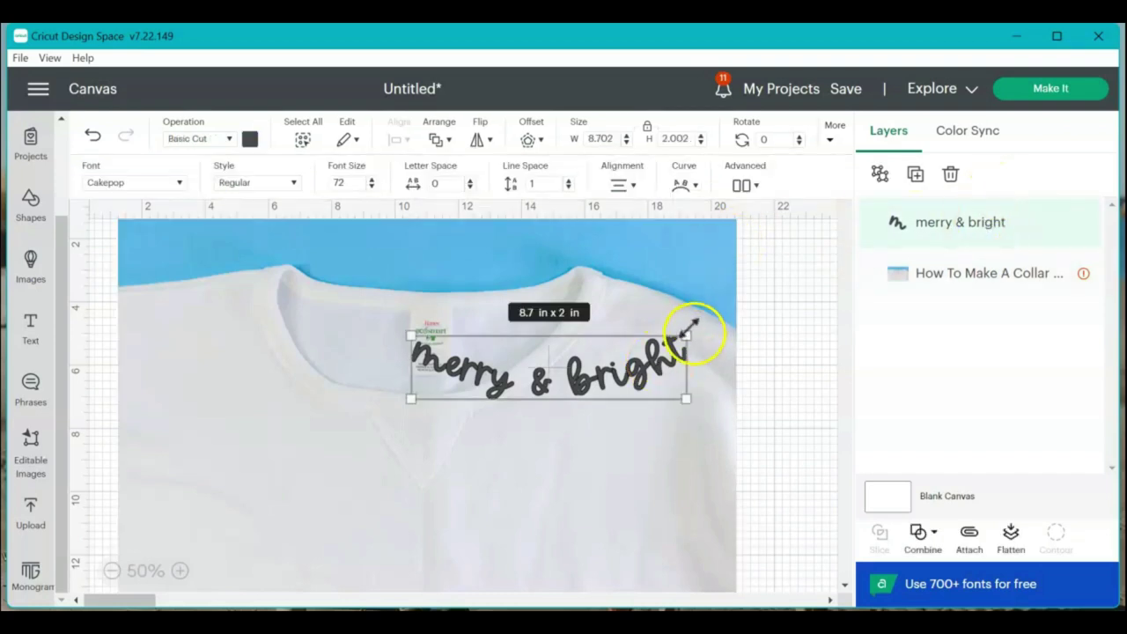
{"action": "left_click_drag", "start_coordinate": [698, 332], "coordinate": [643, 254]}
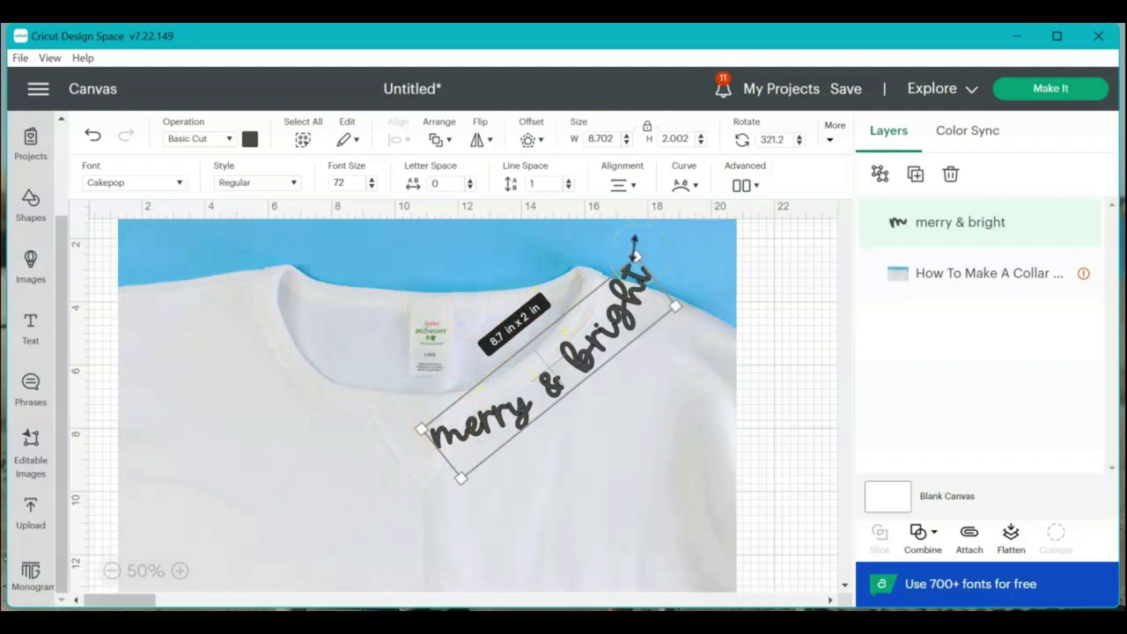
{"action": "left_click_drag", "start_coordinate": [634, 256], "coordinate": [599, 322]}
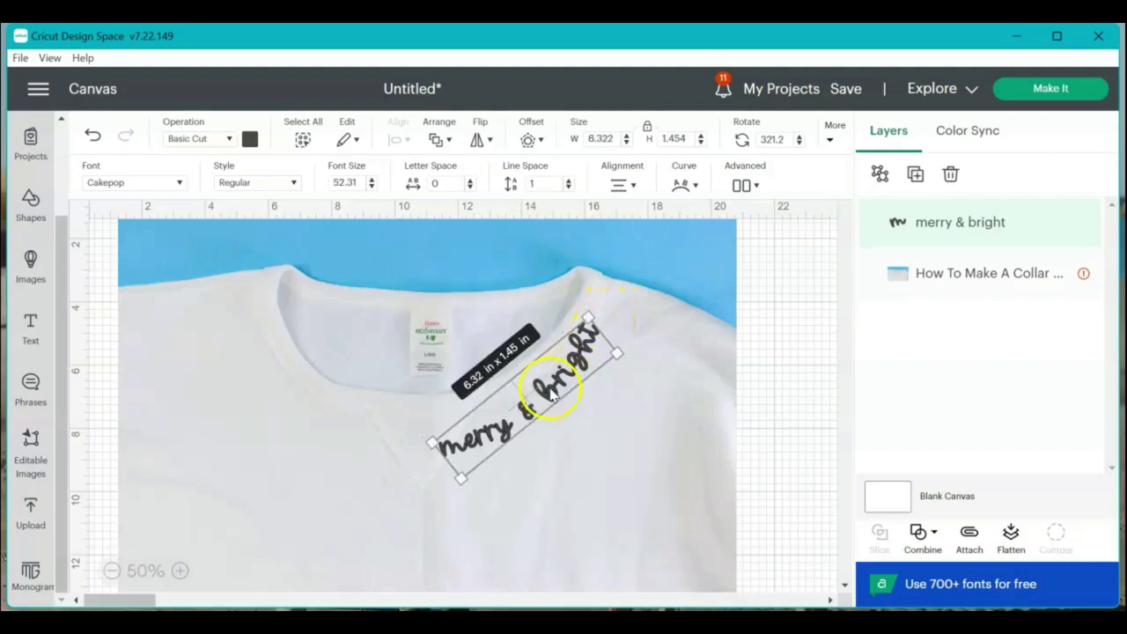
{"action": "left_click_drag", "start_coordinate": [555, 393], "coordinate": [590, 372]}
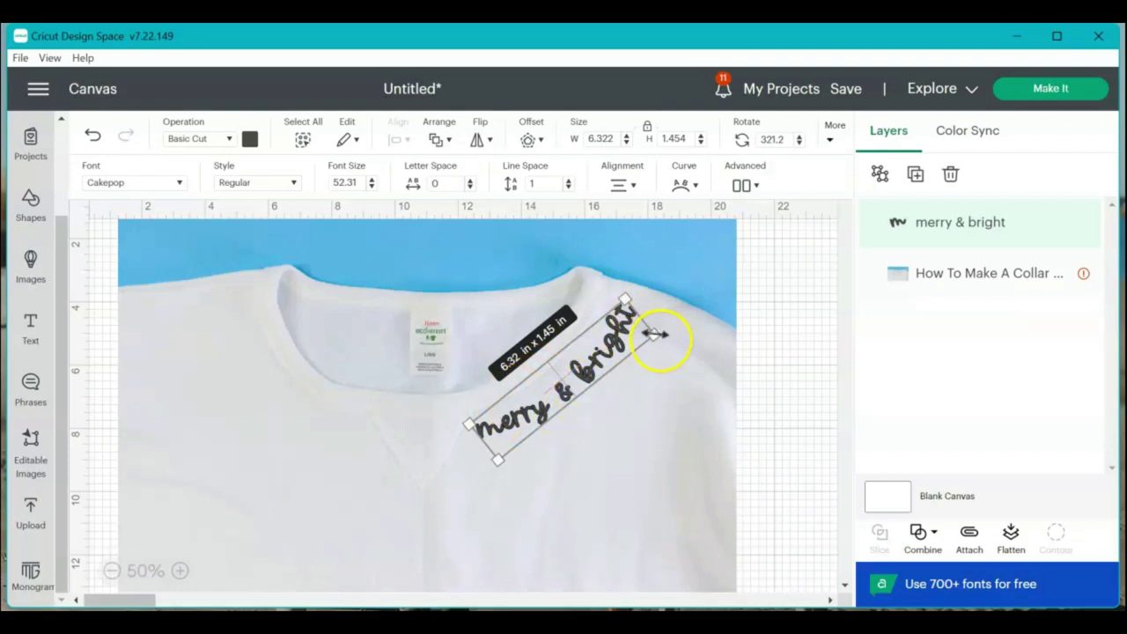
{"action": "mouse_move", "coordinate": [656, 334]}
{"action": "left_mouse_down"}
{"action": "mouse_move", "coordinate": [664, 356]}
{"action": "mouse_move", "coordinate": [648, 277]}
{"action": "mouse_move", "coordinate": [647, 352]}
{"action": "left_mouse_up"}
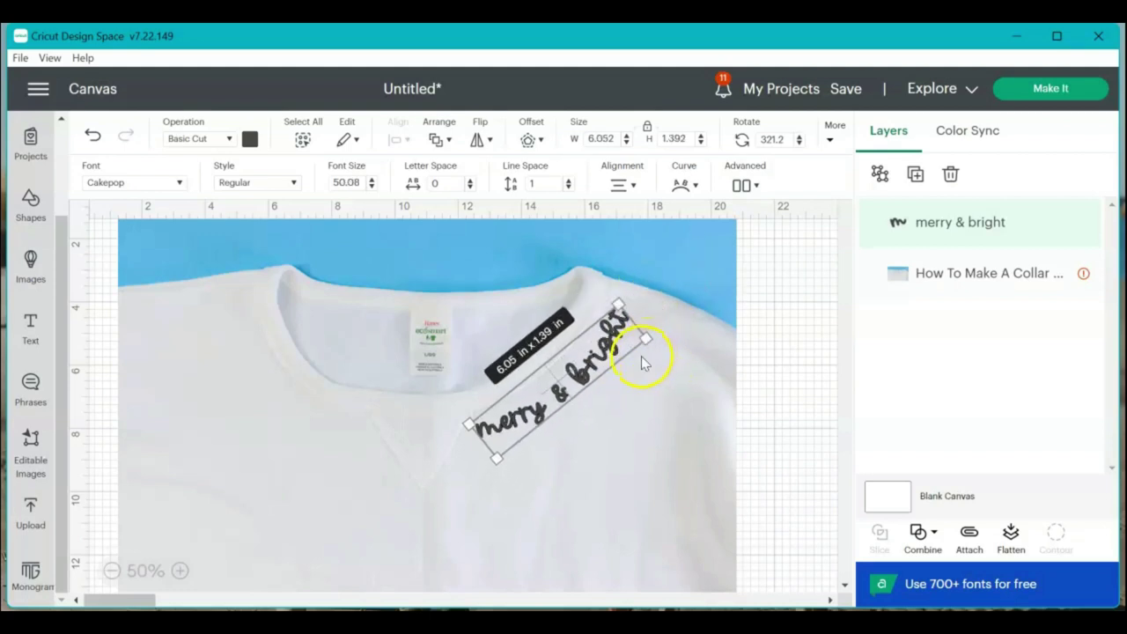
{"action": "key", "text": "ctrl+z"}
{"action": "left_click", "coordinate": [604, 370]}
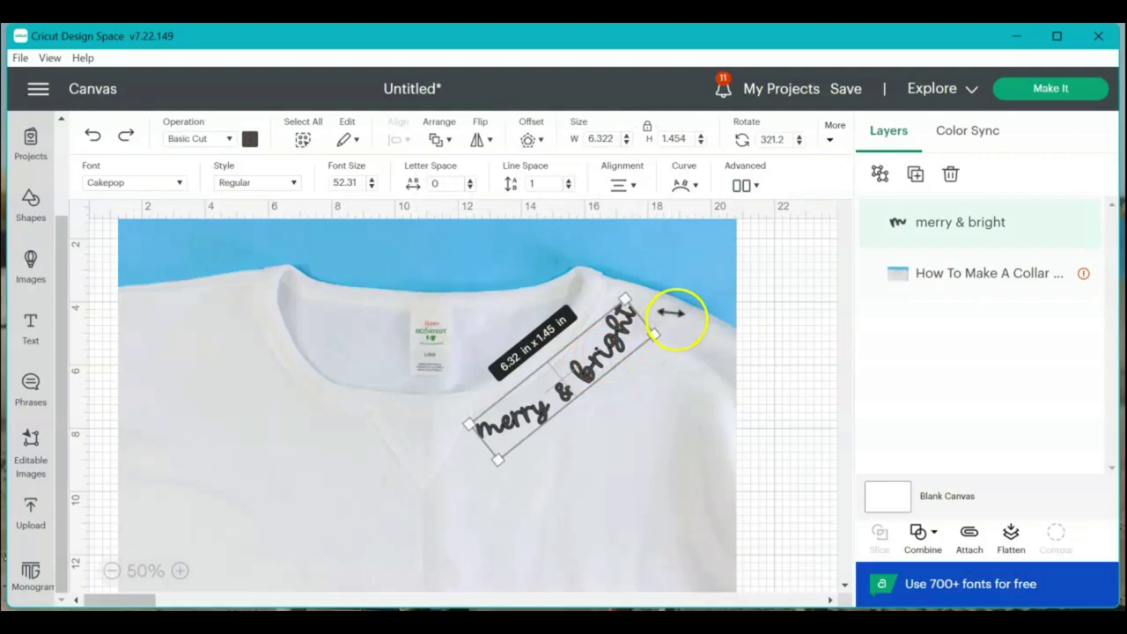
Tighten the curve to -13.471 diameter and shrink the text to about 4.92 in wide.
{"action": "left_click", "coordinate": [684, 185]}
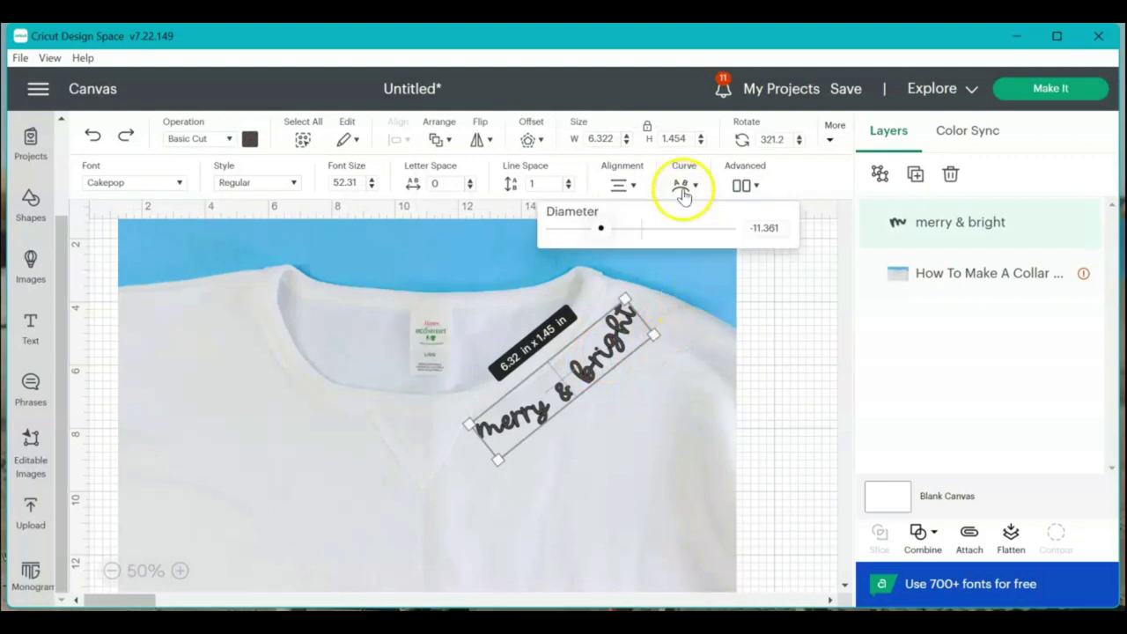
{"action": "left_click_drag", "start_coordinate": [606, 230], "coordinate": [607, 230]}
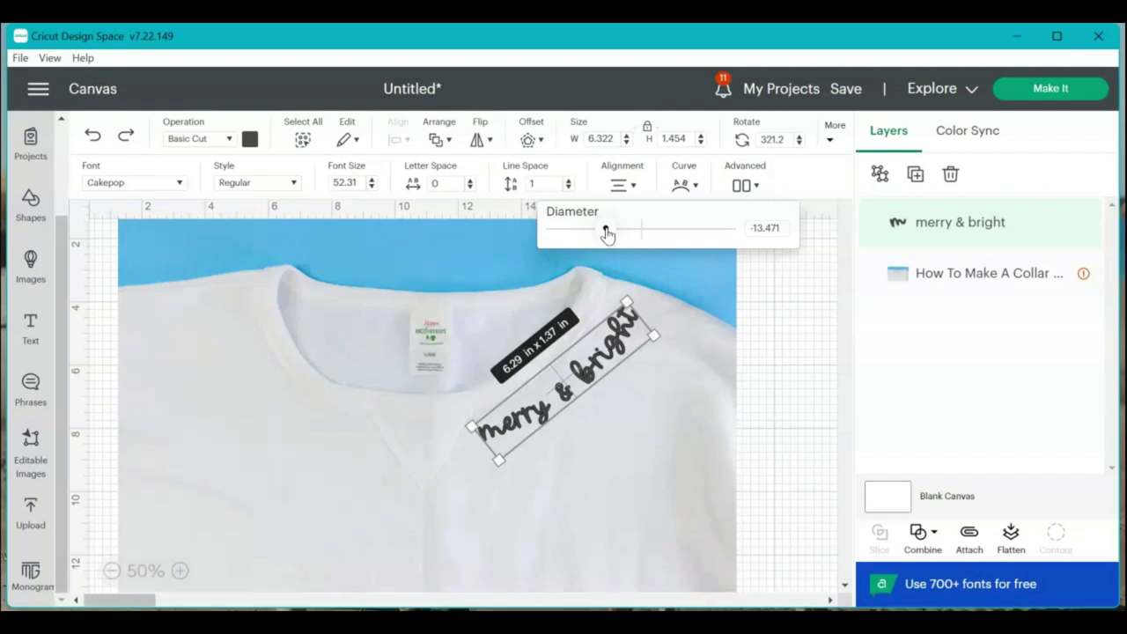
{"action": "left_click", "coordinate": [755, 308]}
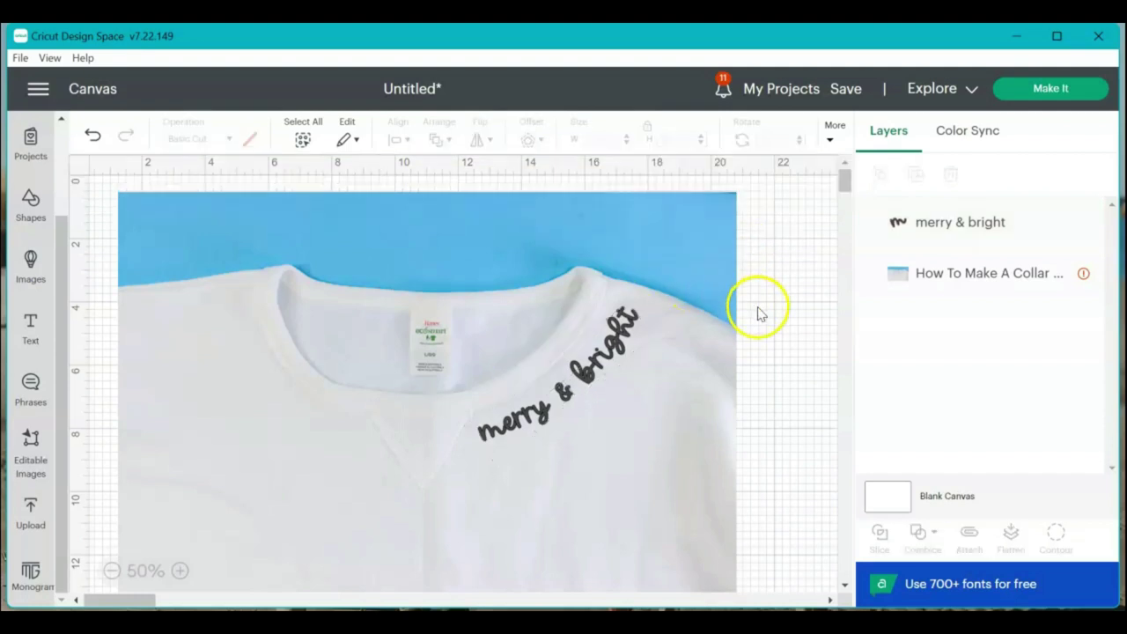
{"action": "left_click", "coordinate": [577, 381]}
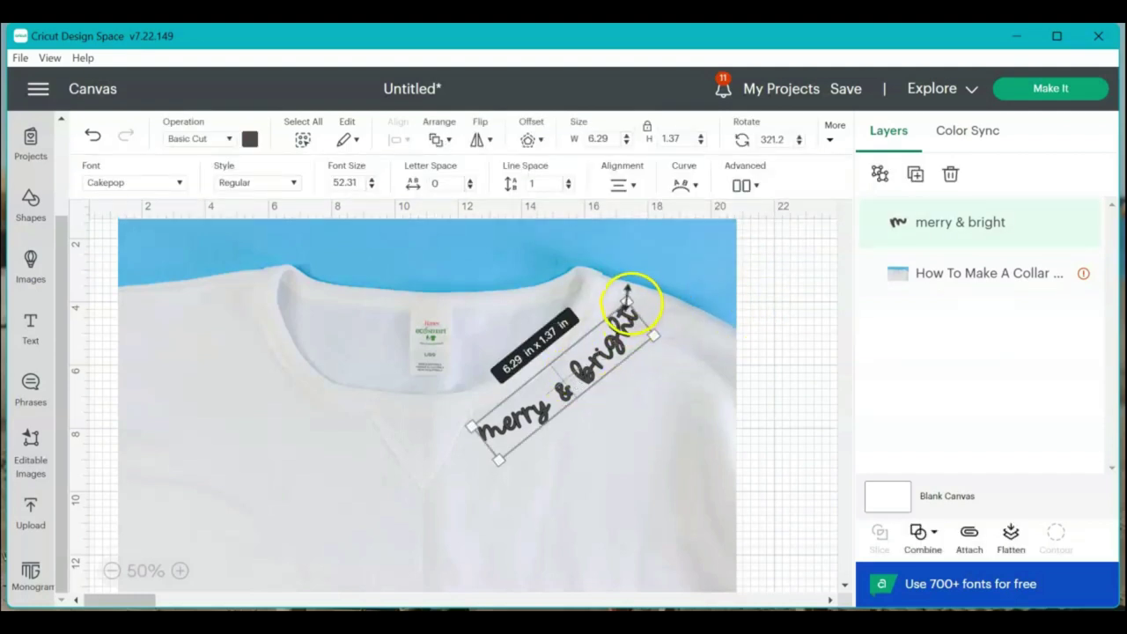
{"action": "left_click_drag", "start_coordinate": [626, 293], "coordinate": [596, 330]}
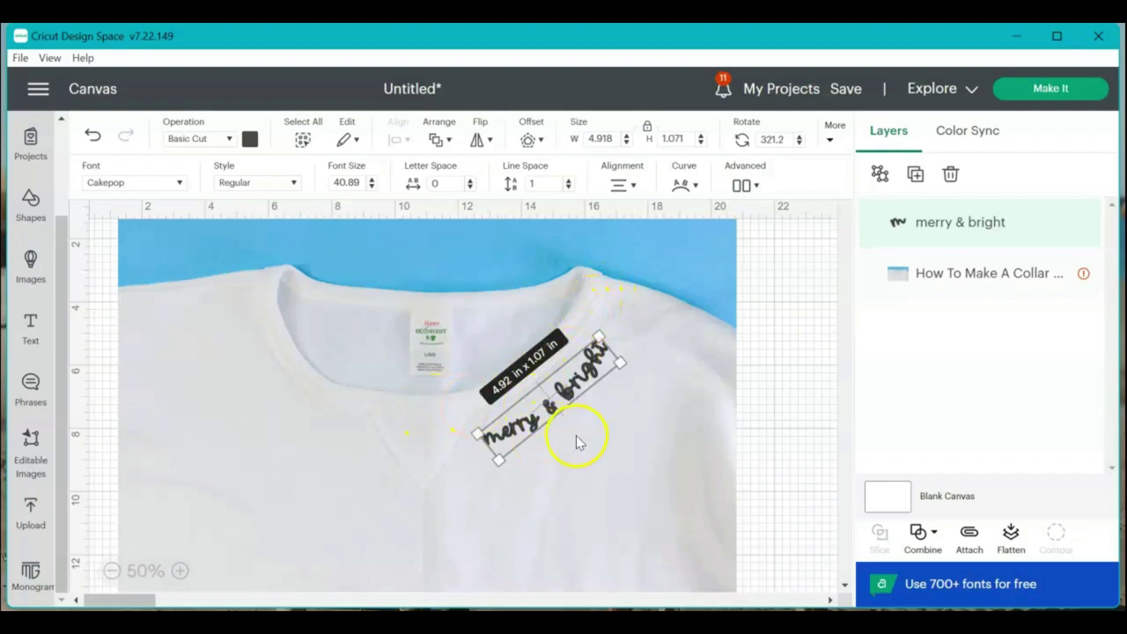
Nudge the shirt image down and move the text up against the collar.
{"action": "left_click", "coordinate": [546, 409]}
{"action": "left_click_drag", "start_coordinate": [544, 415], "coordinate": [545, 420]}
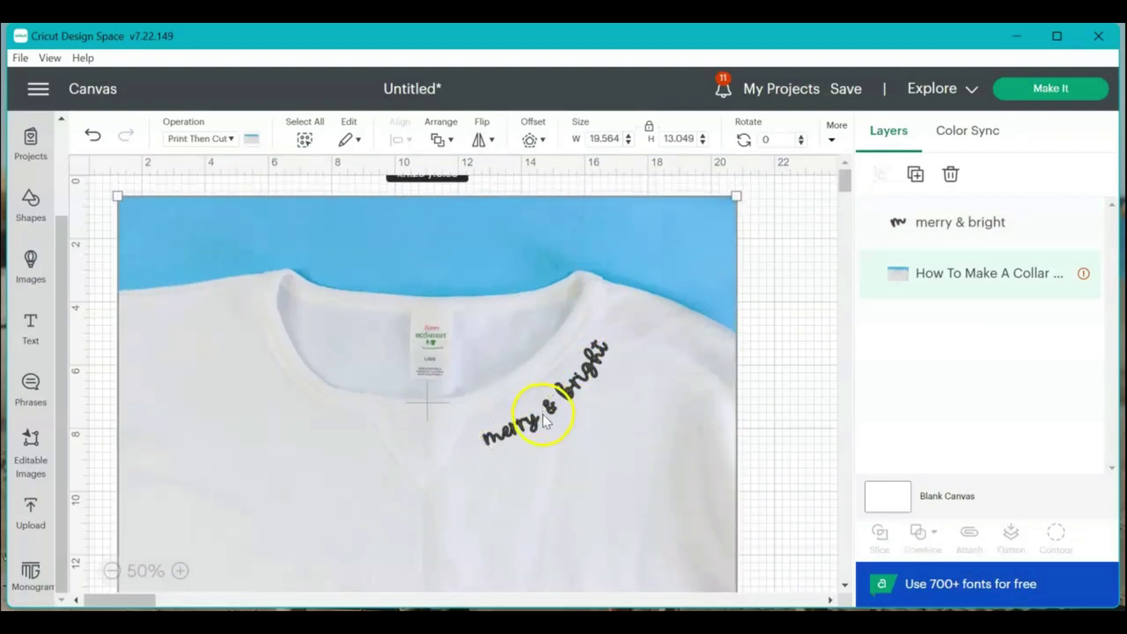
{"action": "left_click", "coordinate": [1022, 217]}
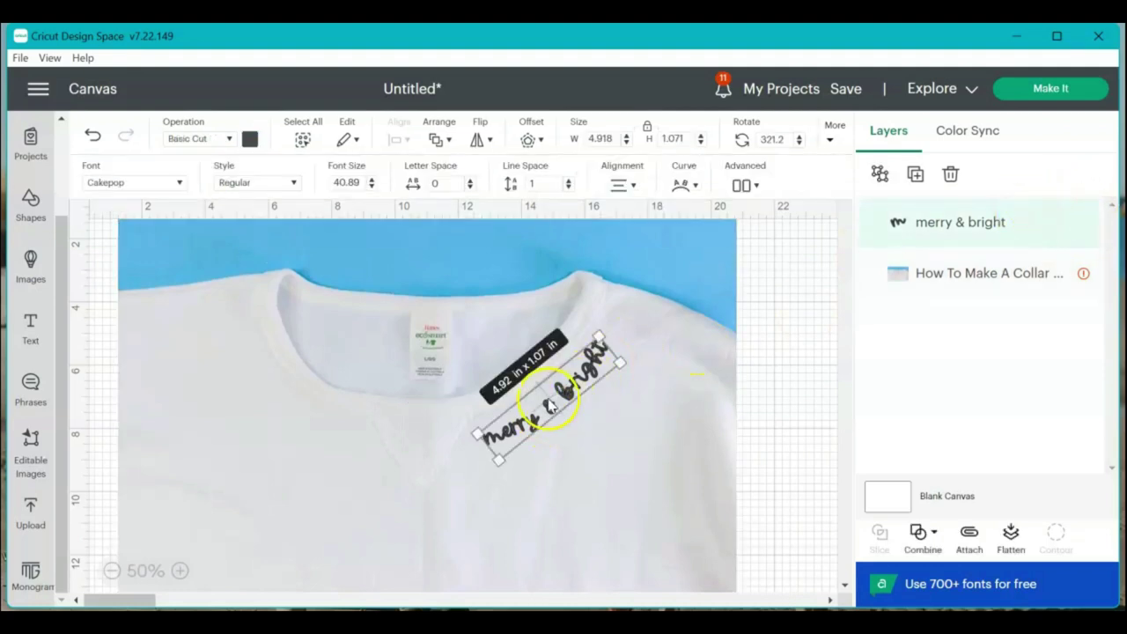
{"action": "left_click_drag", "start_coordinate": [553, 410], "coordinate": [554, 399]}
{"action": "left_click", "coordinate": [648, 423]}
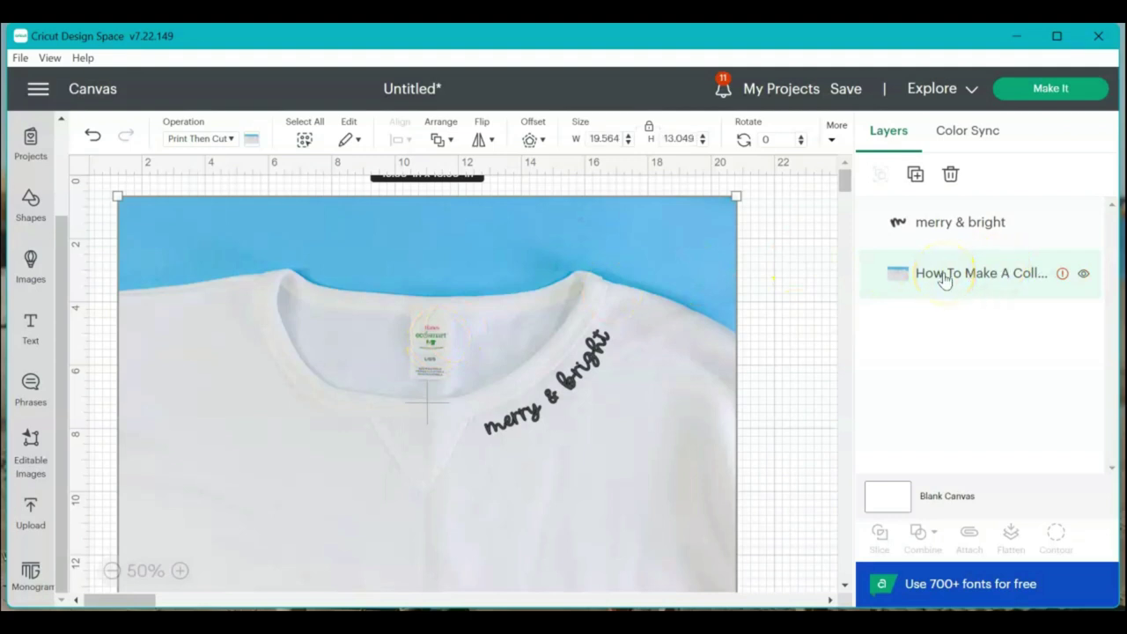
Delete the How To Make A Collar shirt photo layer.
{"action": "key", "text": "Delete"}
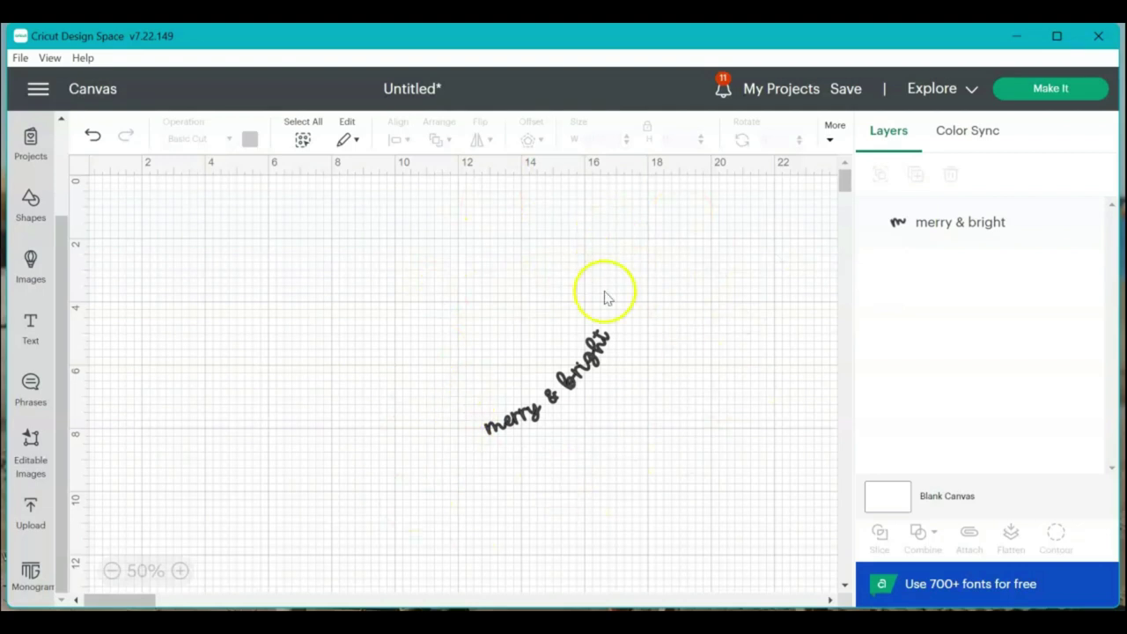
{"action": "left_click", "coordinate": [1052, 92]}
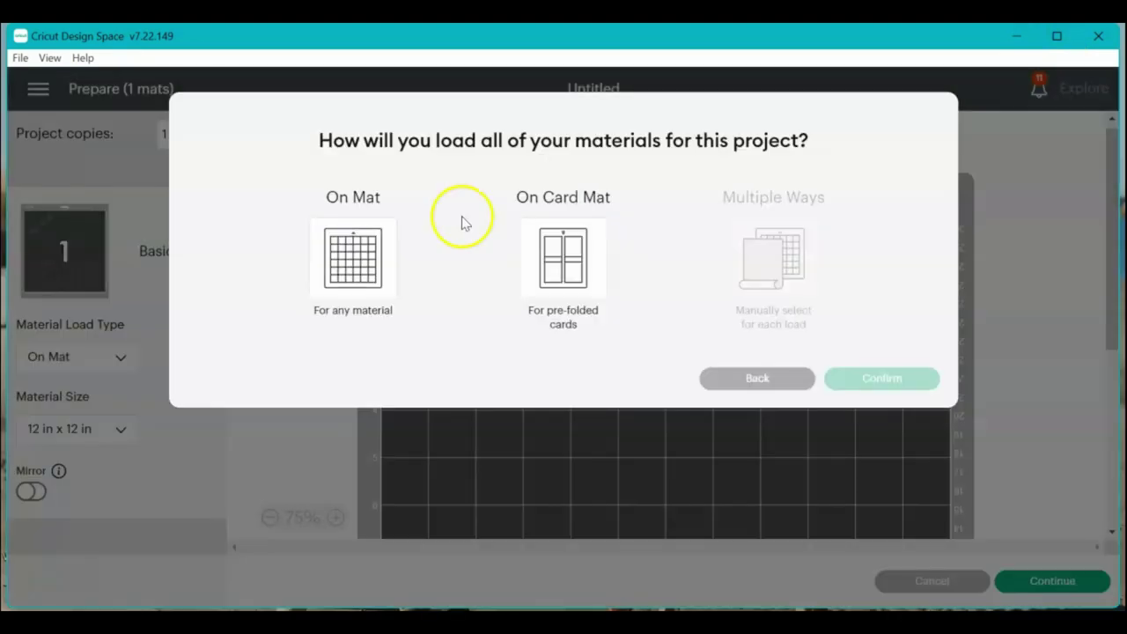
{"action": "left_click", "coordinate": [349, 246]}
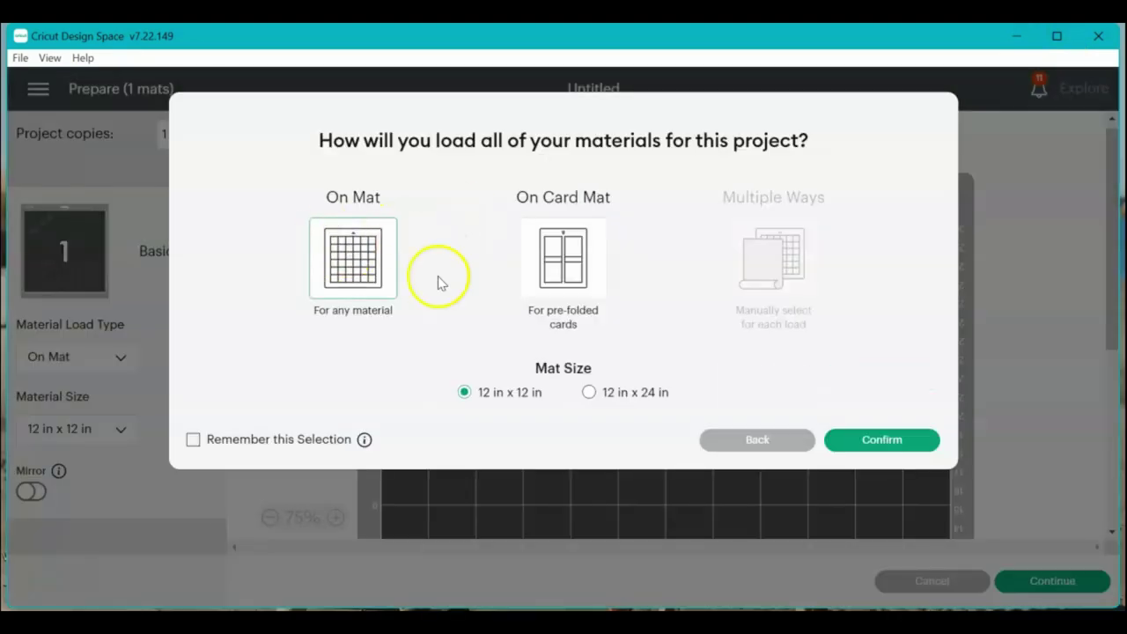
{"action": "left_click", "coordinate": [881, 441]}
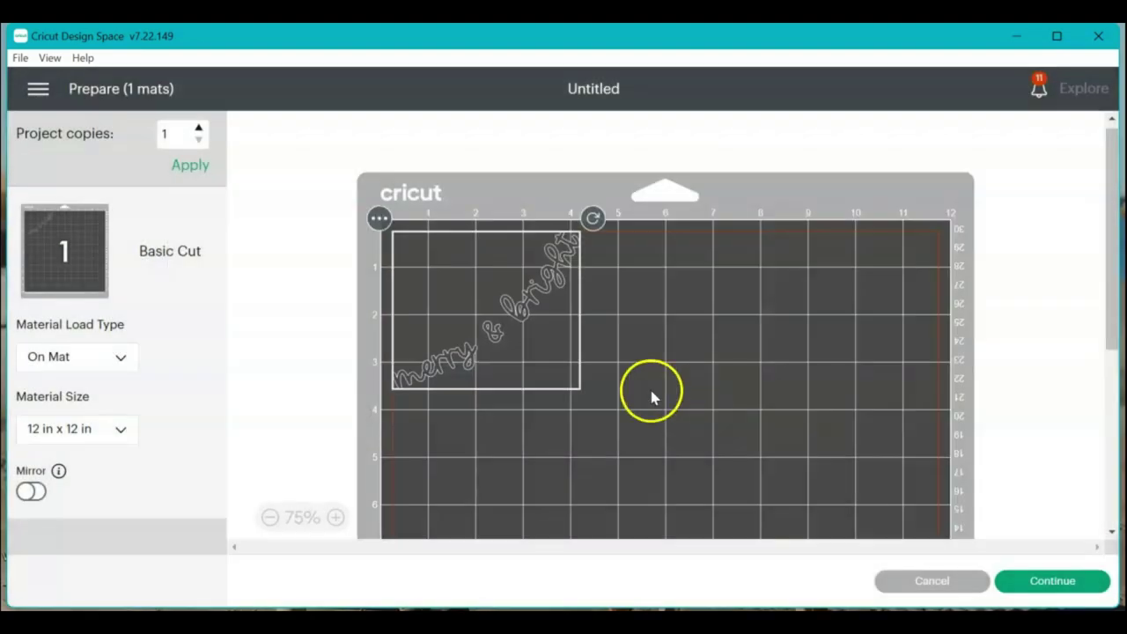
{"action": "left_click", "coordinate": [31, 491]}
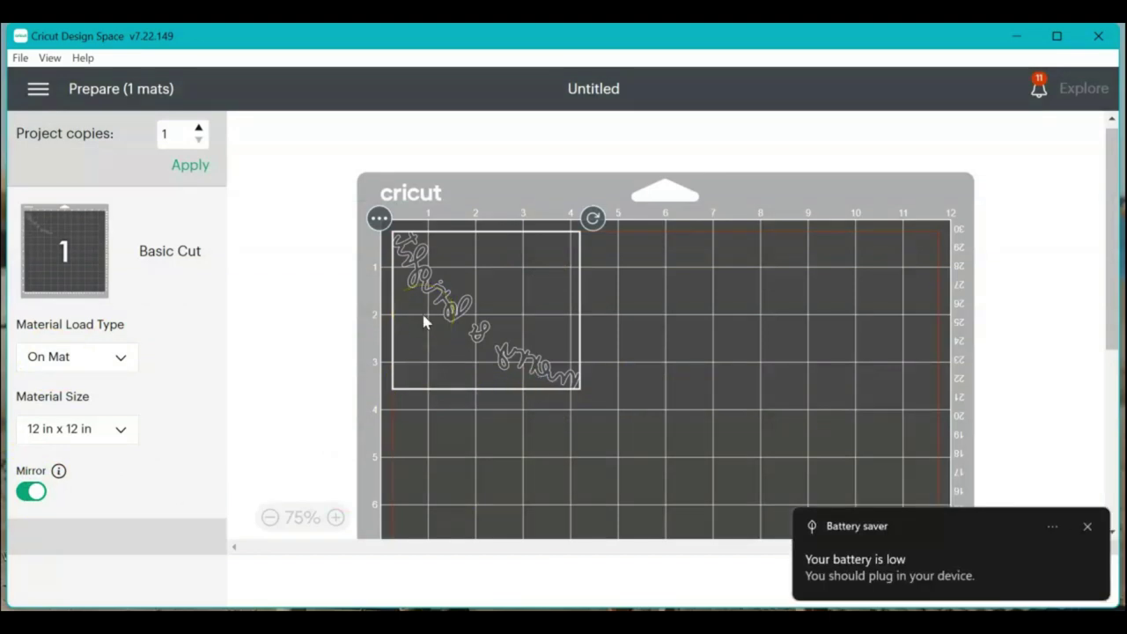
{"action": "left_click", "coordinate": [1087, 527]}
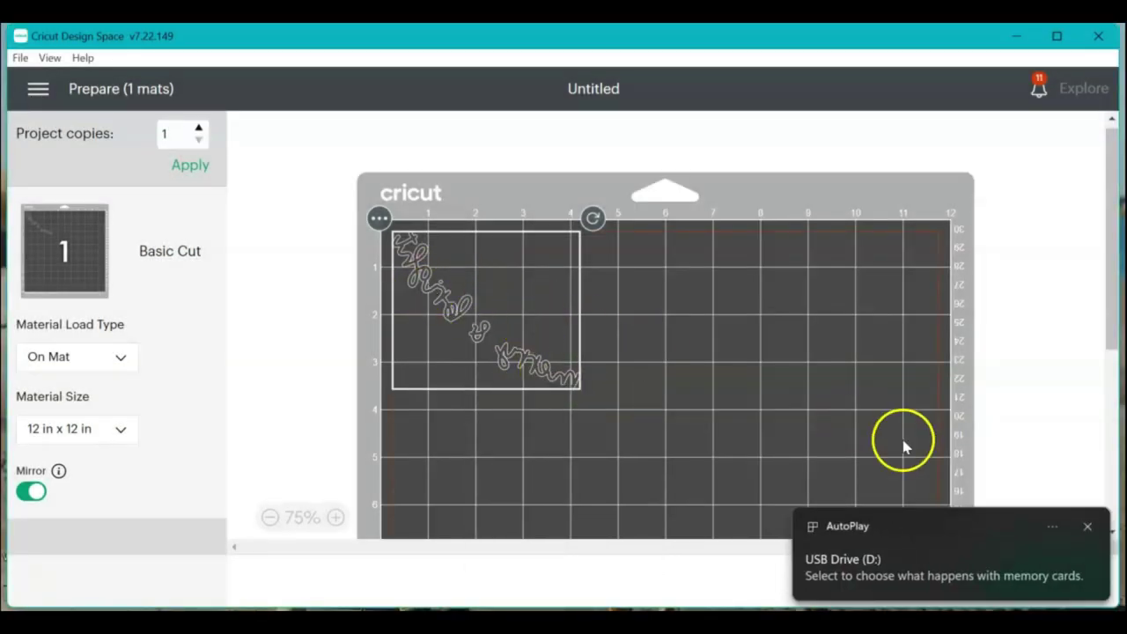
{"action": "left_click", "coordinate": [1088, 526]}
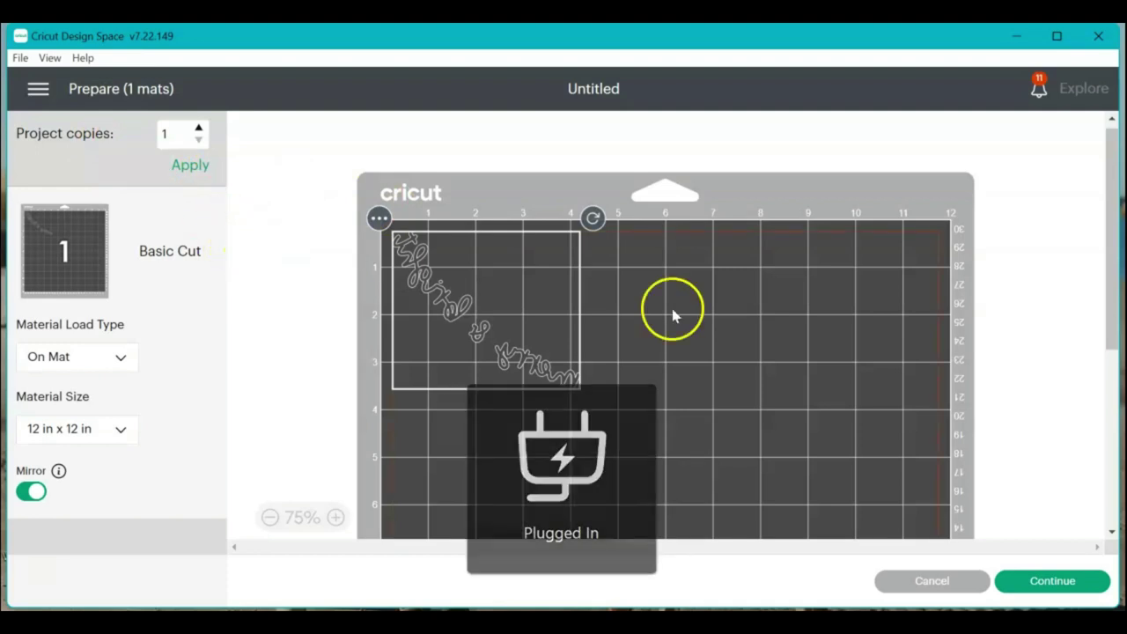
{"action": "left_click", "coordinate": [932, 581]}
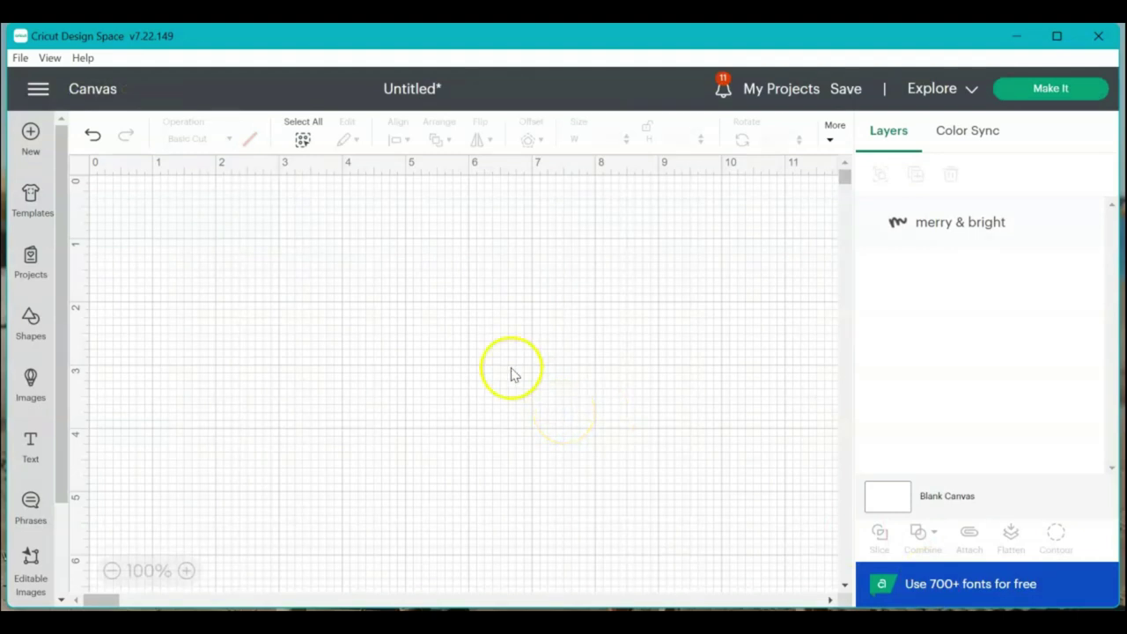
Search Templates for 'shirt' and place the Classic t-shirts template (Men Short sleeve, Small) behind the text.
{"action": "left_click", "coordinate": [914, 227]}
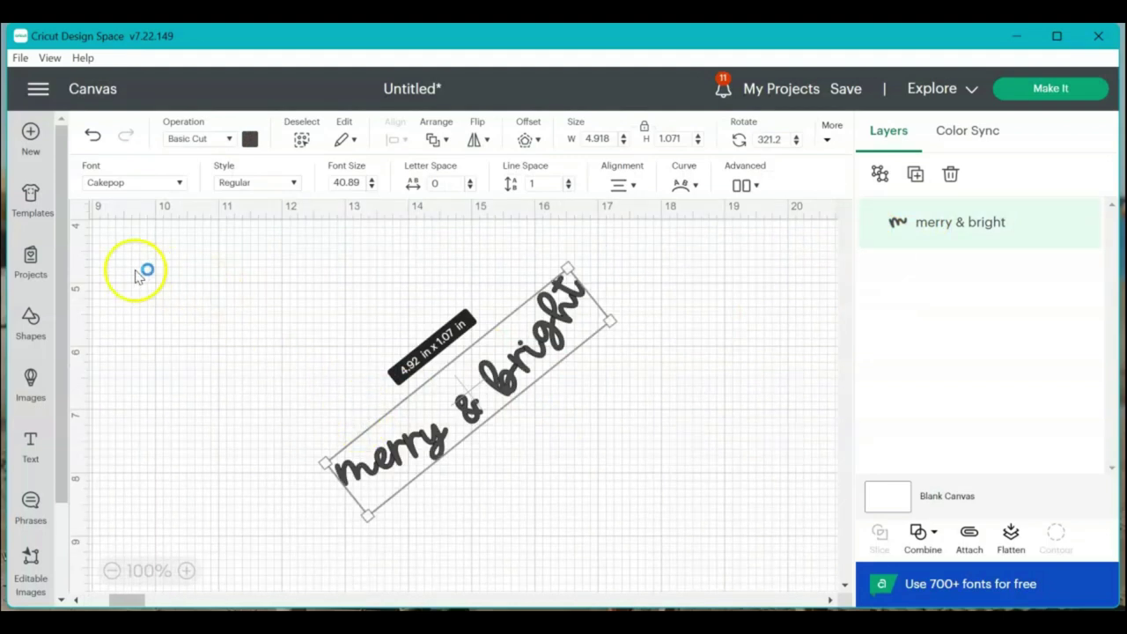
{"action": "left_click", "coordinate": [29, 204]}
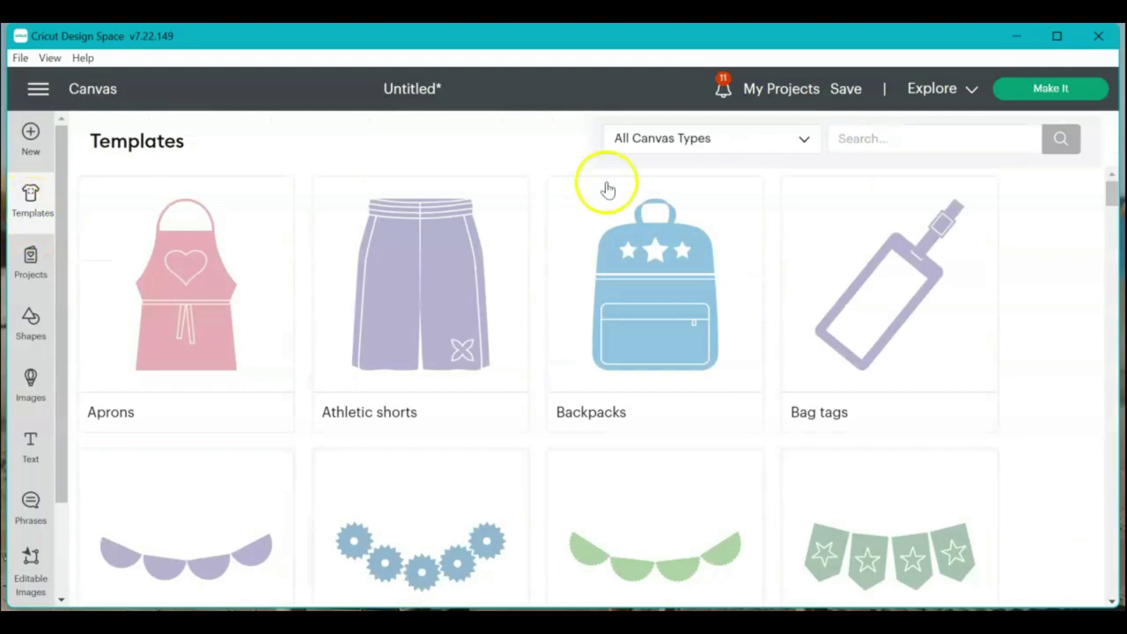
{"action": "left_click", "coordinate": [935, 132]}
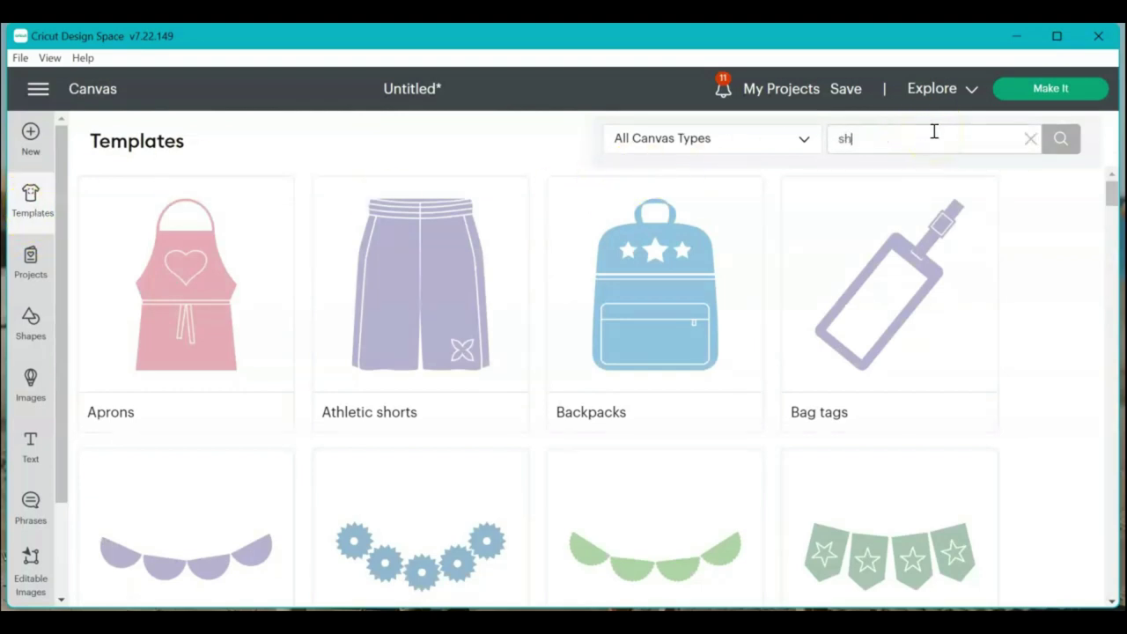
{"action": "key", "text": "Return"}
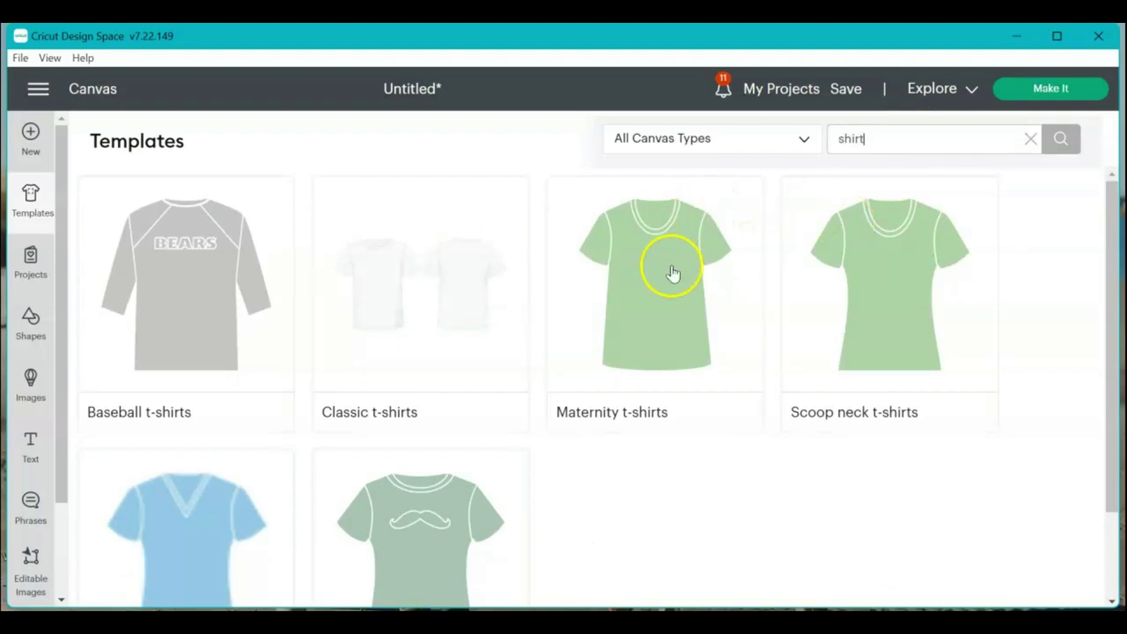
{"action": "scroll", "coordinate": [896, 323], "scroll_direction": "down", "scroll_amount": 1}
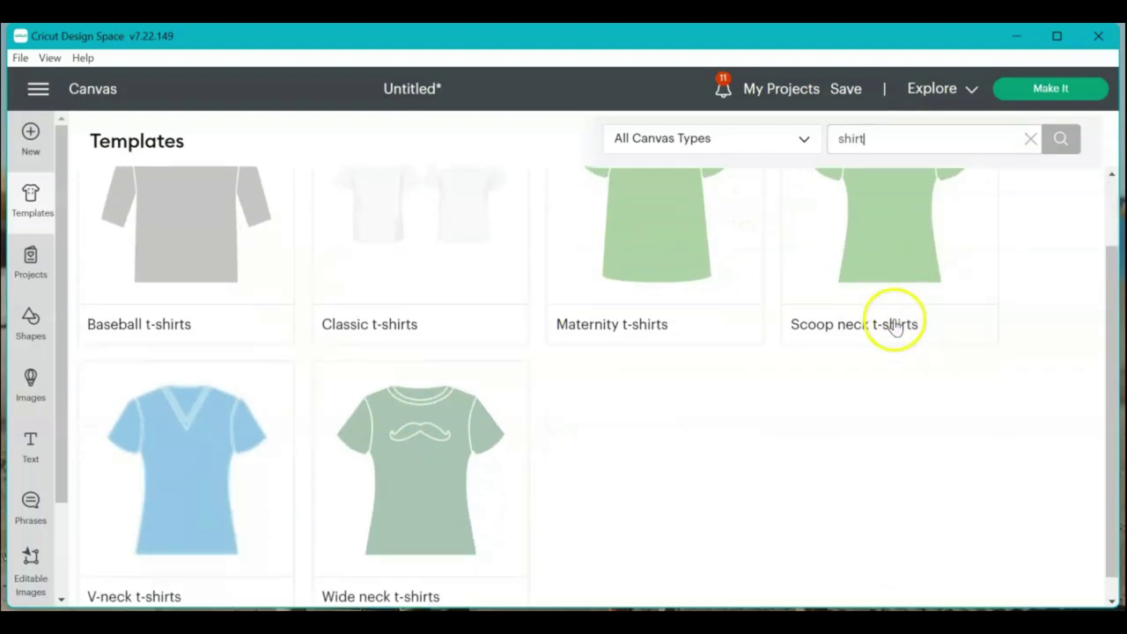
{"action": "scroll", "coordinate": [374, 268], "scroll_direction": "up", "scroll_amount": 1}
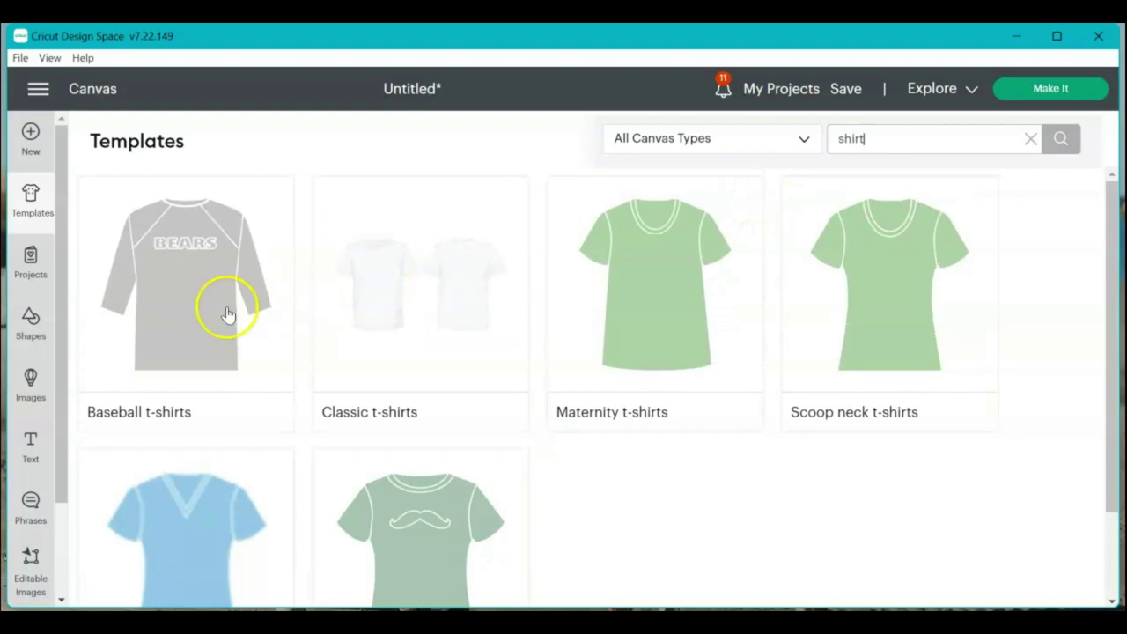
{"action": "scroll", "coordinate": [465, 468], "scroll_direction": "down", "scroll_amount": 1}
{"action": "scroll", "coordinate": [465, 468], "scroll_direction": "up", "scroll_amount": 1}
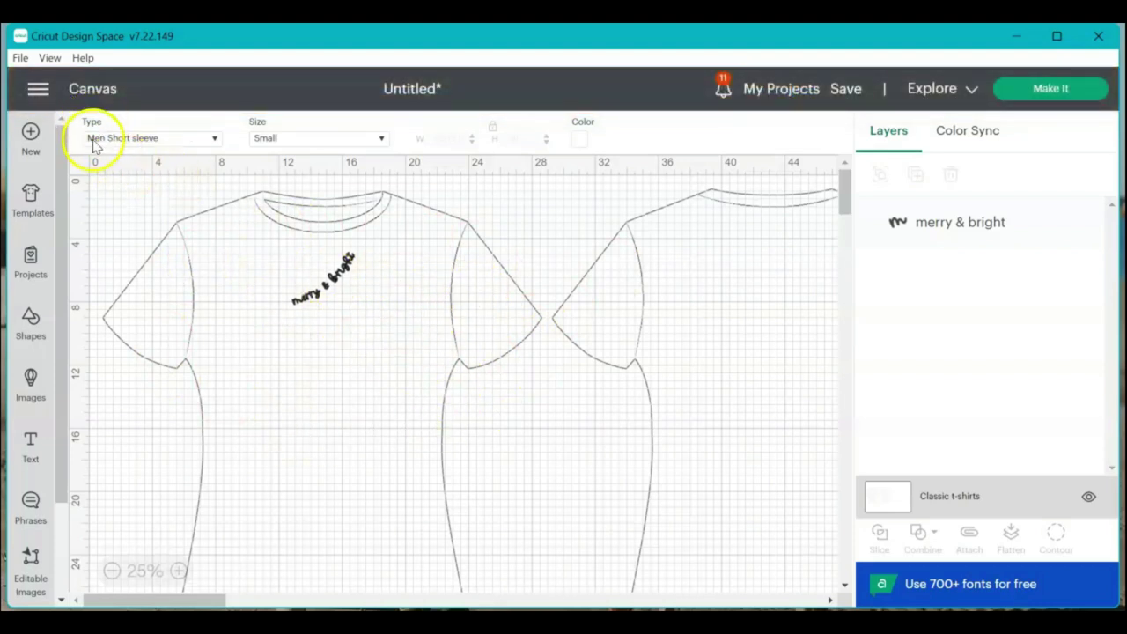
Change the t-shirt template type to Women Short sleeve, keeping size Small.
{"action": "left_click", "coordinate": [152, 139]}
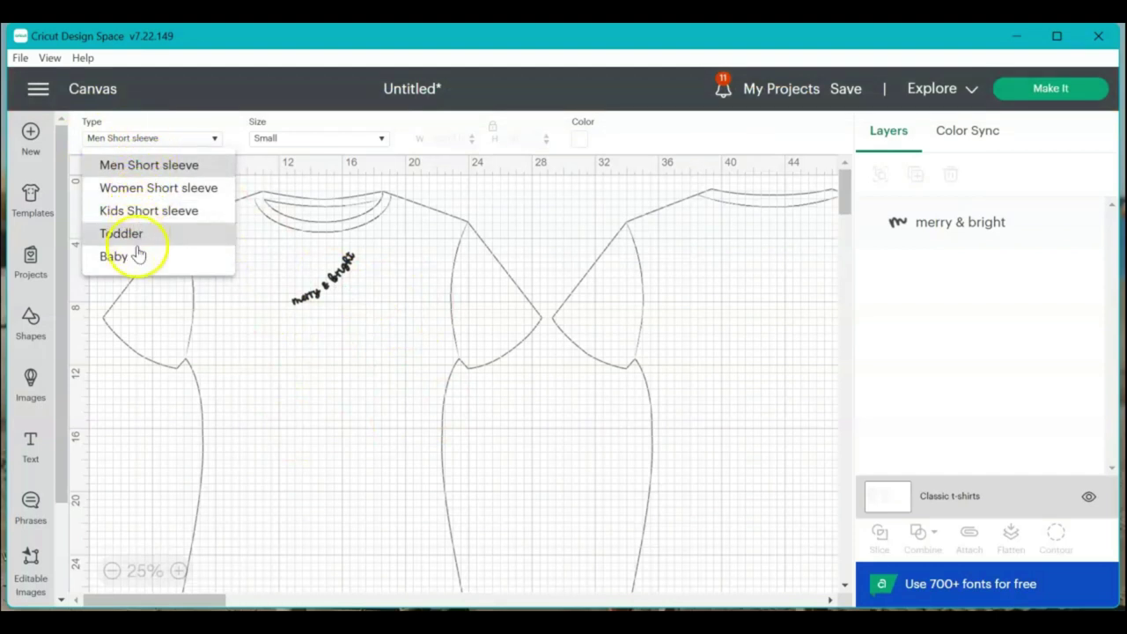
{"action": "left_click", "coordinate": [141, 169]}
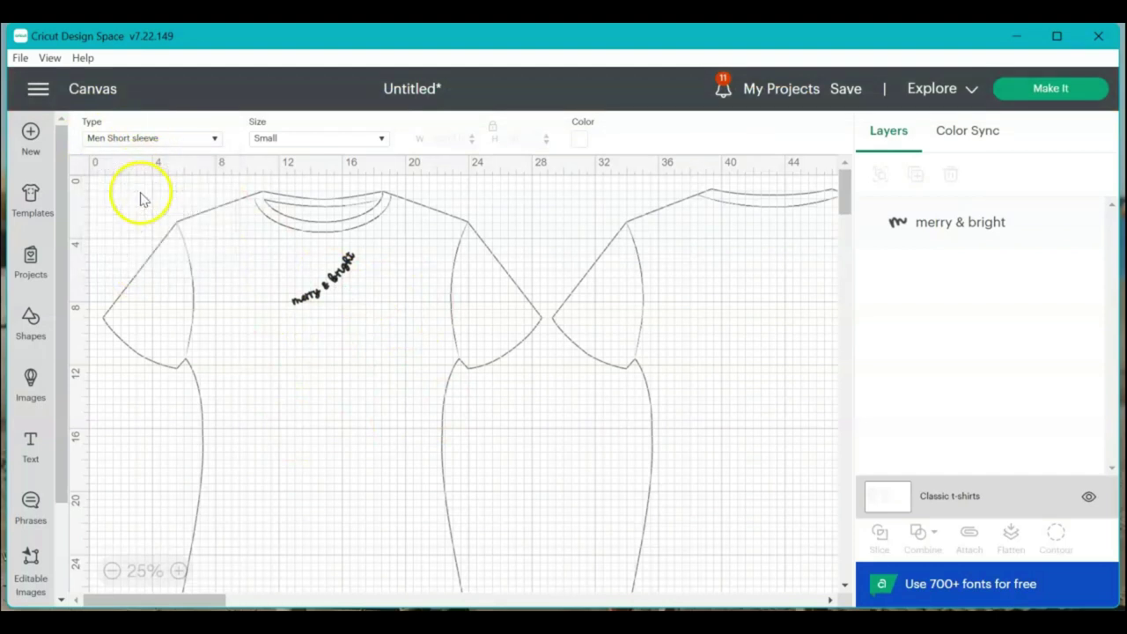
{"action": "left_click", "coordinate": [287, 138]}
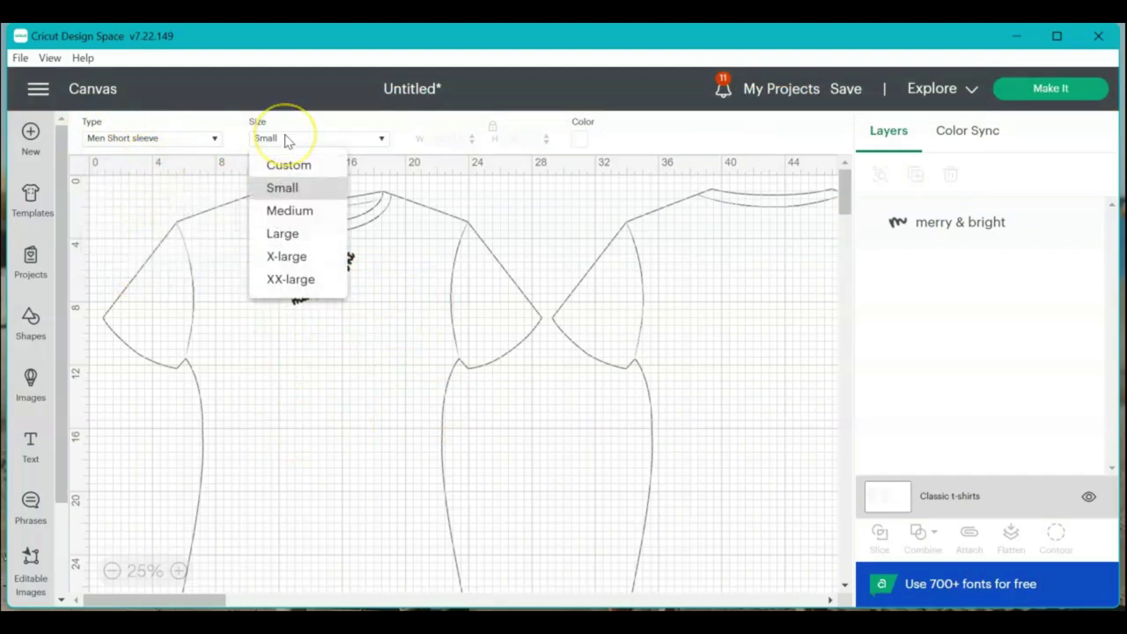
{"action": "left_click", "coordinate": [196, 189]}
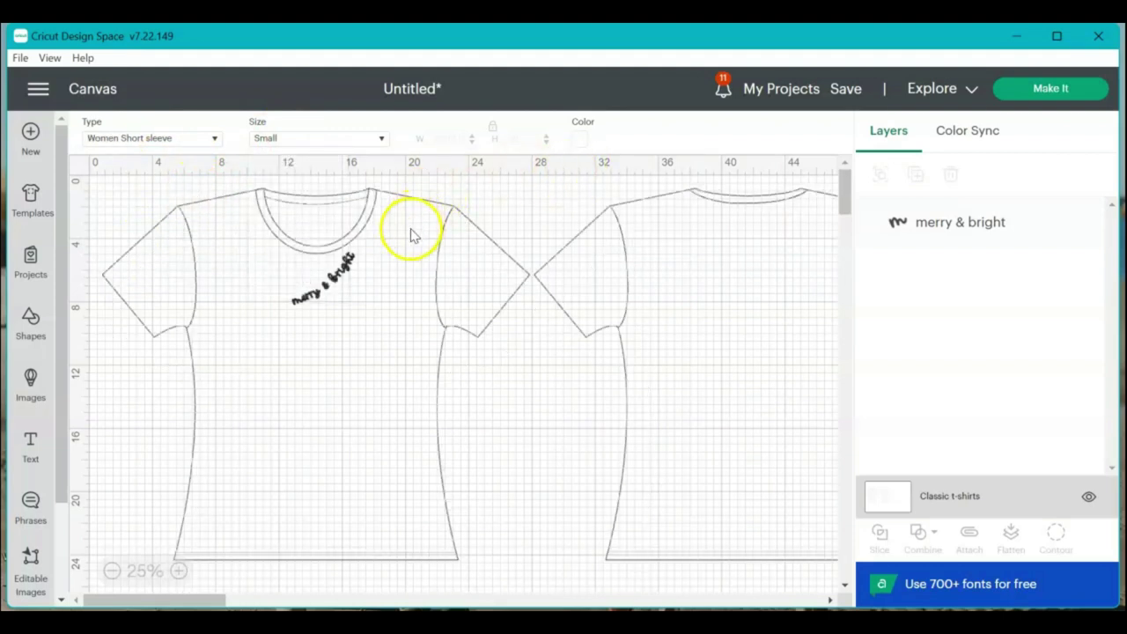
Move the merry & bright text up onto the shirt's right neckline.
{"action": "left_click", "coordinate": [336, 285]}
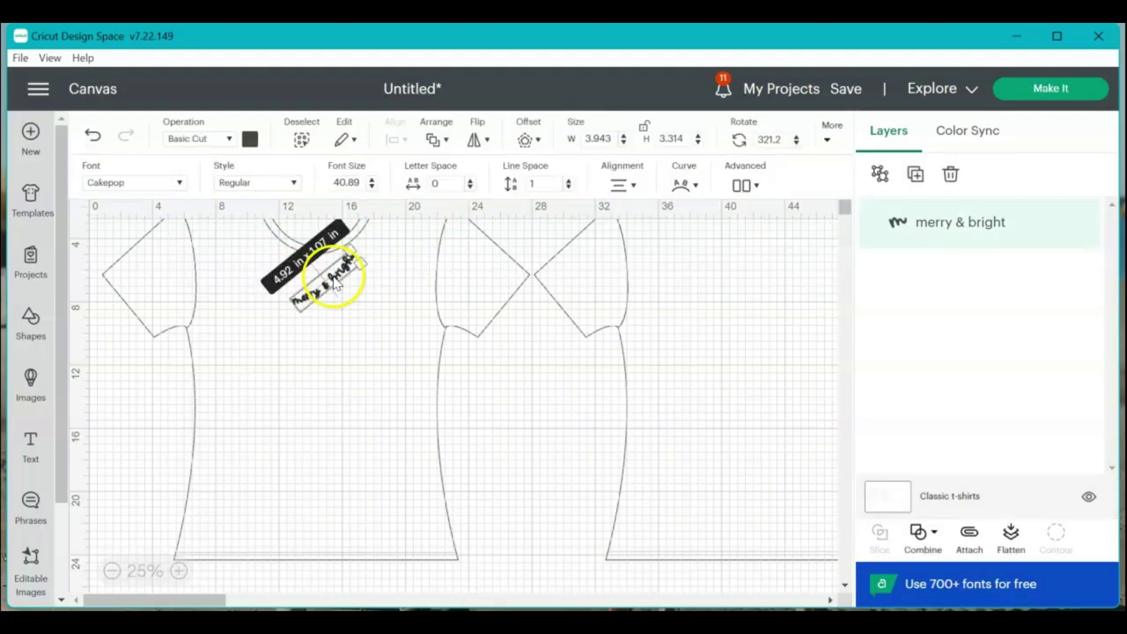
{"action": "left_click_drag", "start_coordinate": [336, 284], "coordinate": [384, 249]}
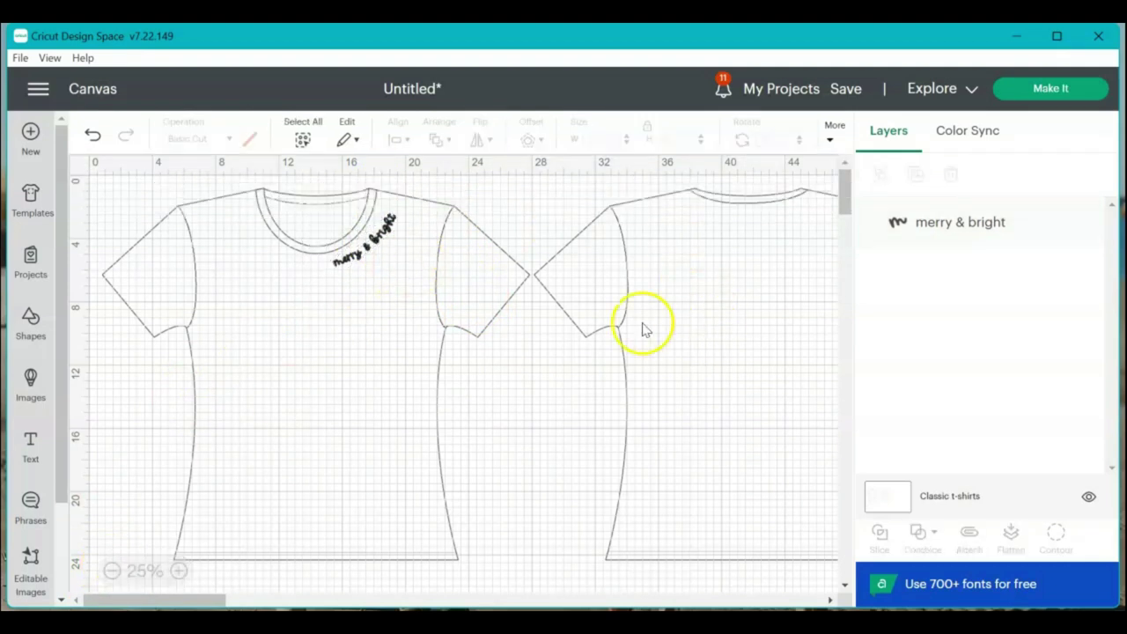
{"action": "left_click", "coordinate": [695, 285]}
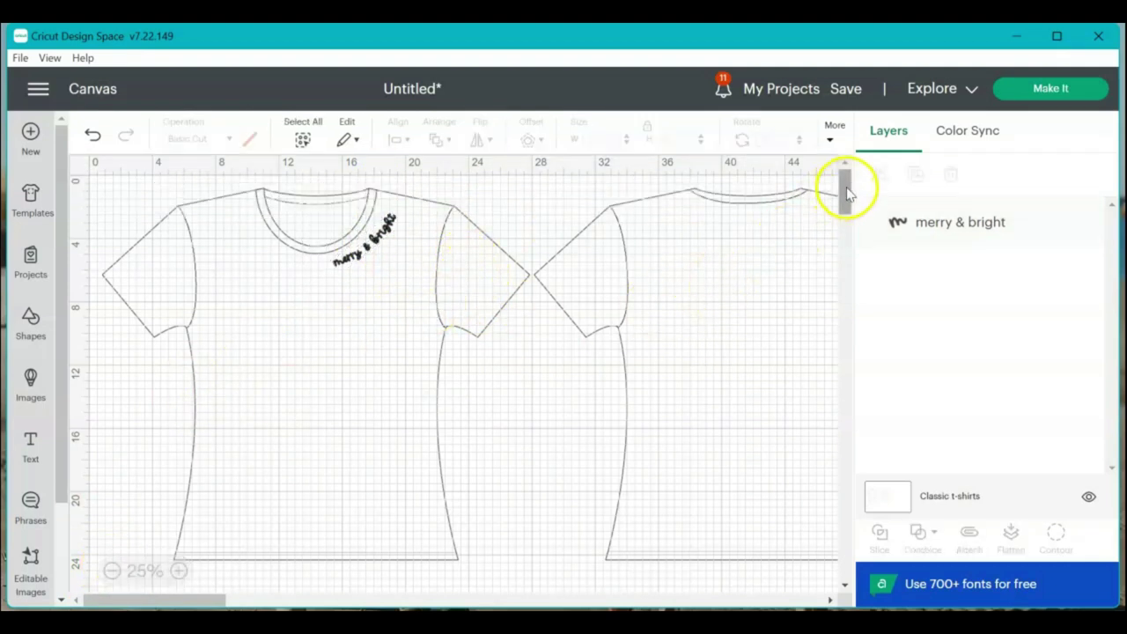
Zoom in and rotate the merry & bright text to 312.62° along the collar.
{"action": "left_click", "coordinate": [179, 571]}
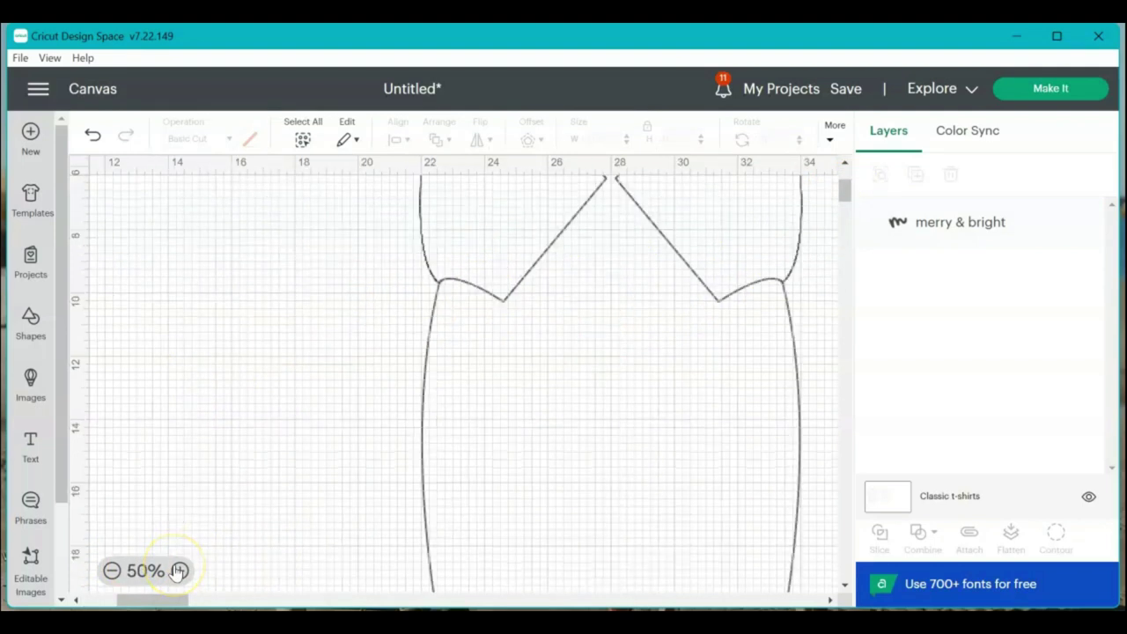
{"action": "left_click", "coordinate": [179, 571]}
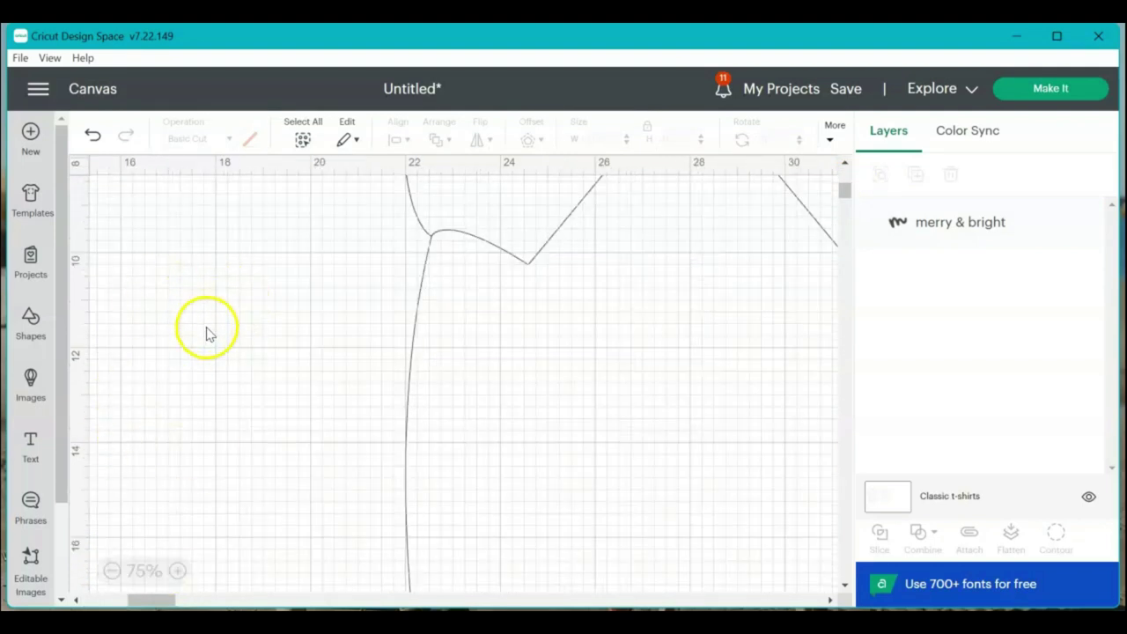
{"action": "mouse_move", "coordinate": [141, 603]}
{"action": "left_mouse_down"}
{"action": "mouse_move", "coordinate": [111, 601]}
{"action": "mouse_move", "coordinate": [144, 600]}
{"action": "left_mouse_up"}
{"action": "scroll", "coordinate": [265, 387], "scroll_direction": "up", "scroll_amount": 5}
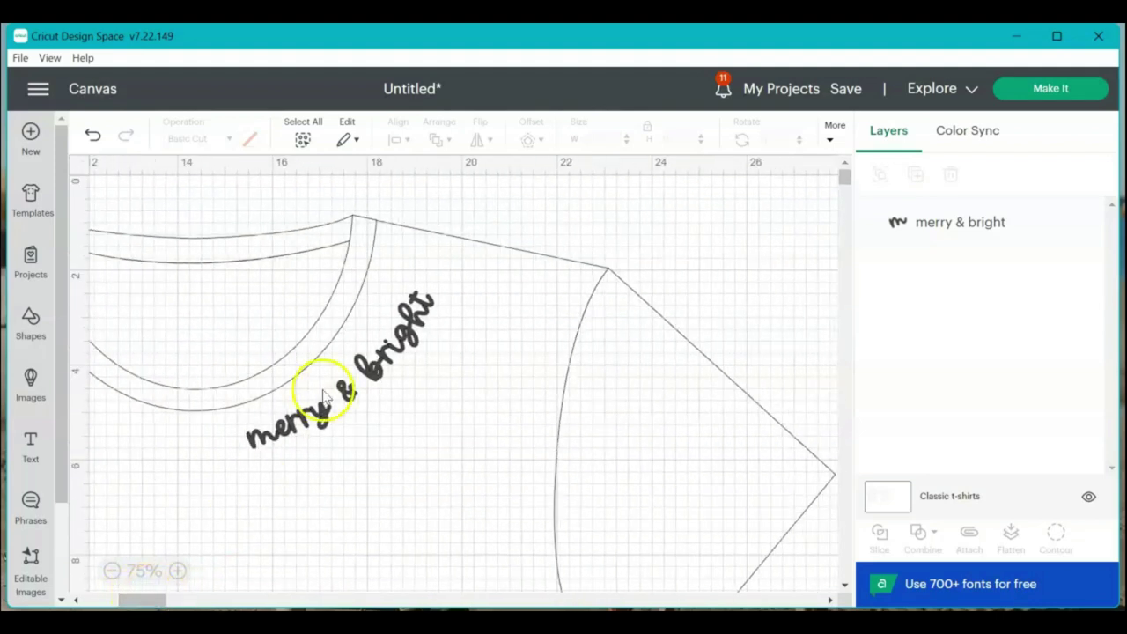
{"action": "left_click", "coordinate": [380, 375]}
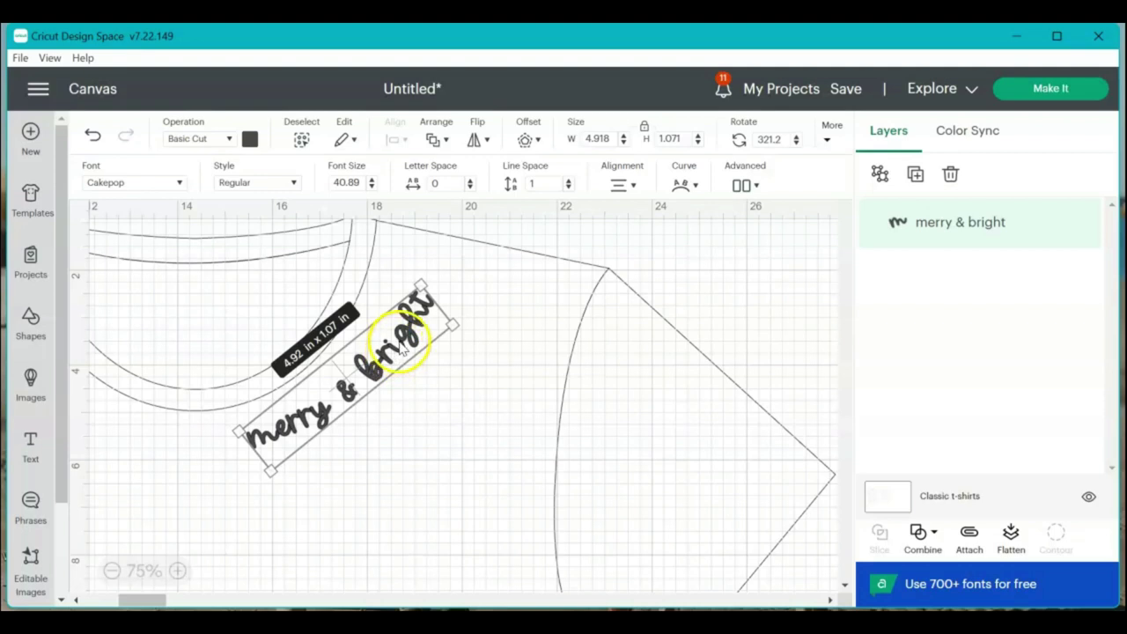
{"action": "left_click_drag", "start_coordinate": [419, 331], "coordinate": [408, 317]}
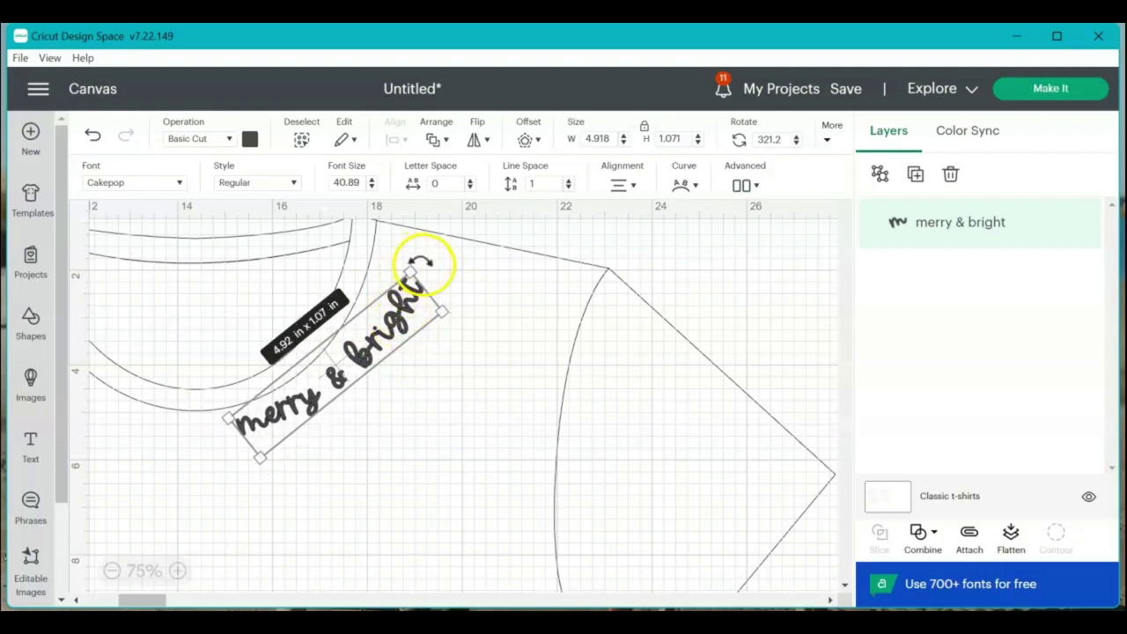
{"action": "left_click_drag", "start_coordinate": [421, 262], "coordinate": [407, 248]}
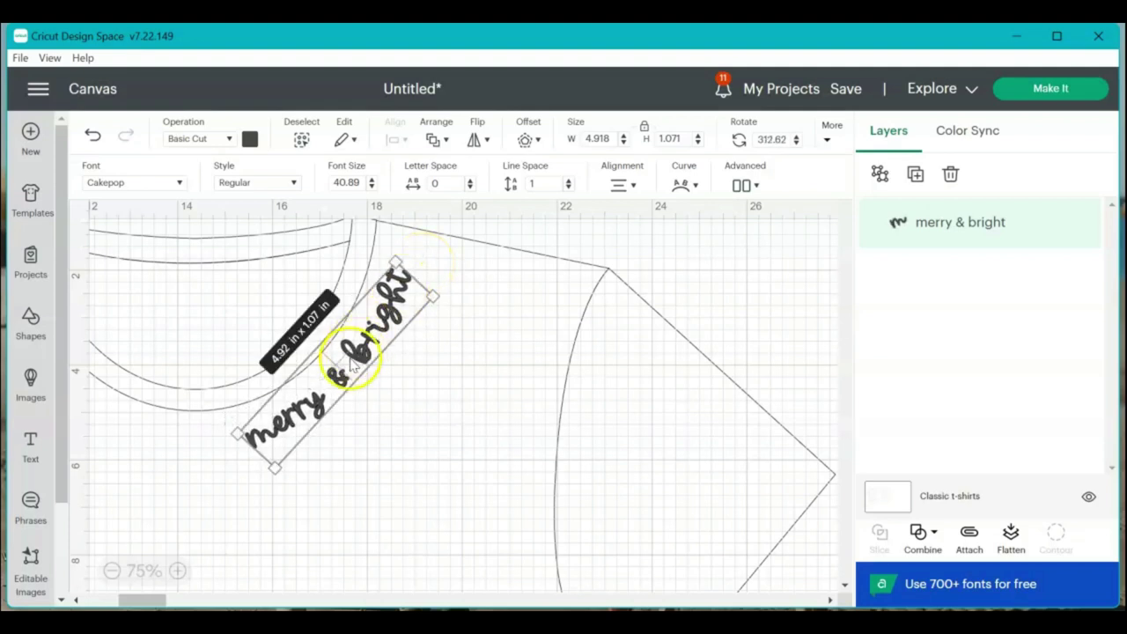
{"action": "left_click_drag", "start_coordinate": [307, 412], "coordinate": [306, 409]}
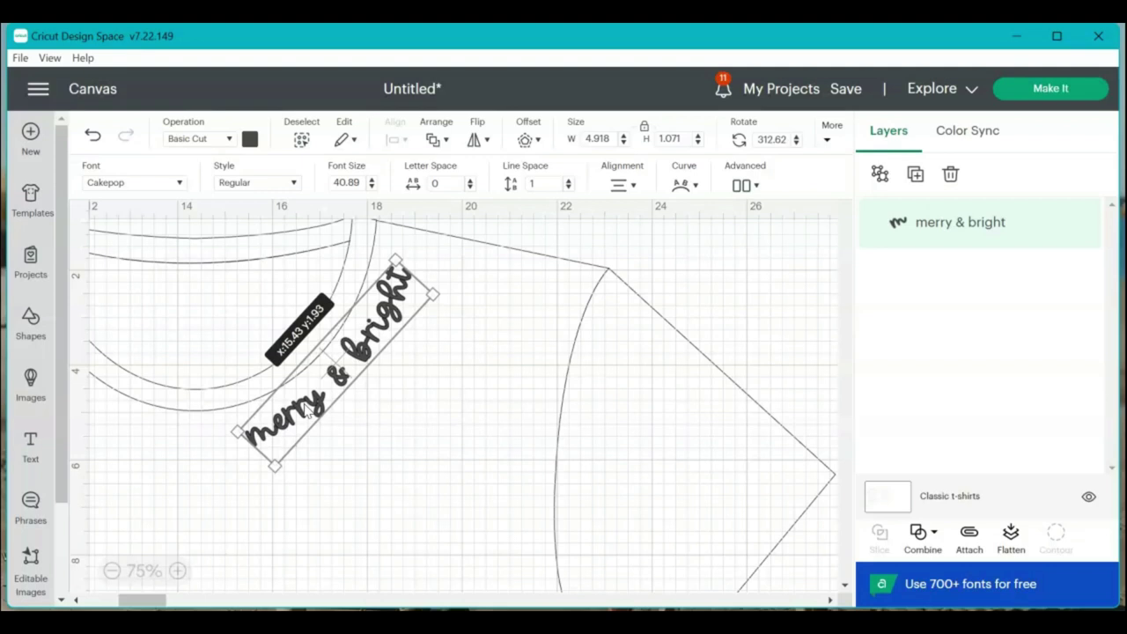
Lessen the text's Curve diameter to about -9.5 and nudge it onto the collar.
{"action": "left_click", "coordinate": [681, 187]}
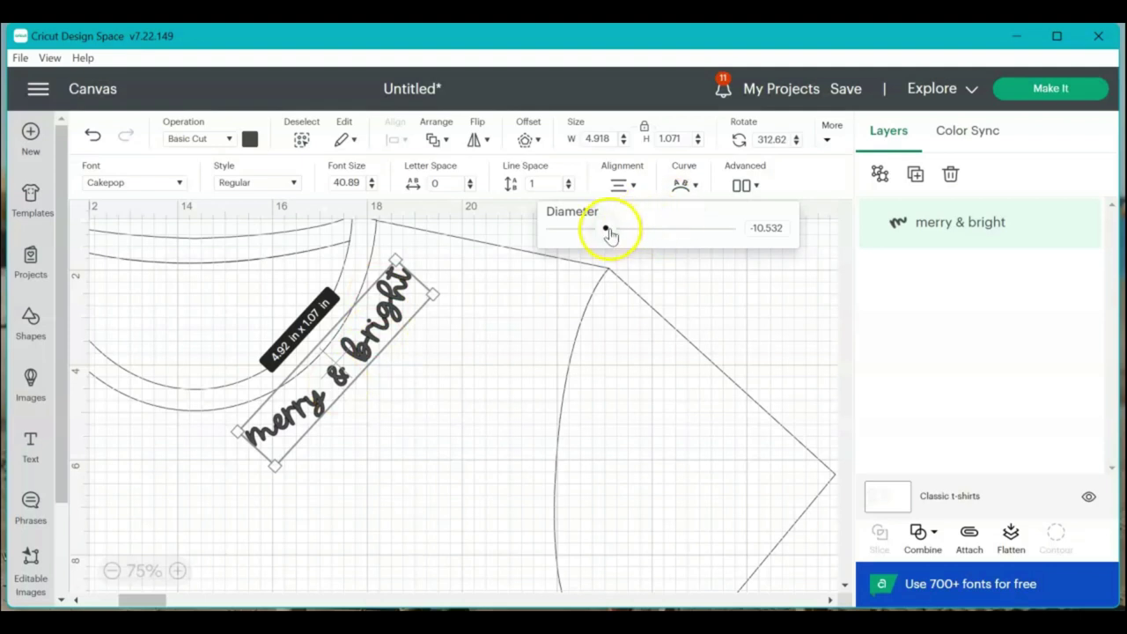
{"action": "left_click_drag", "start_coordinate": [610, 234], "coordinate": [603, 233]}
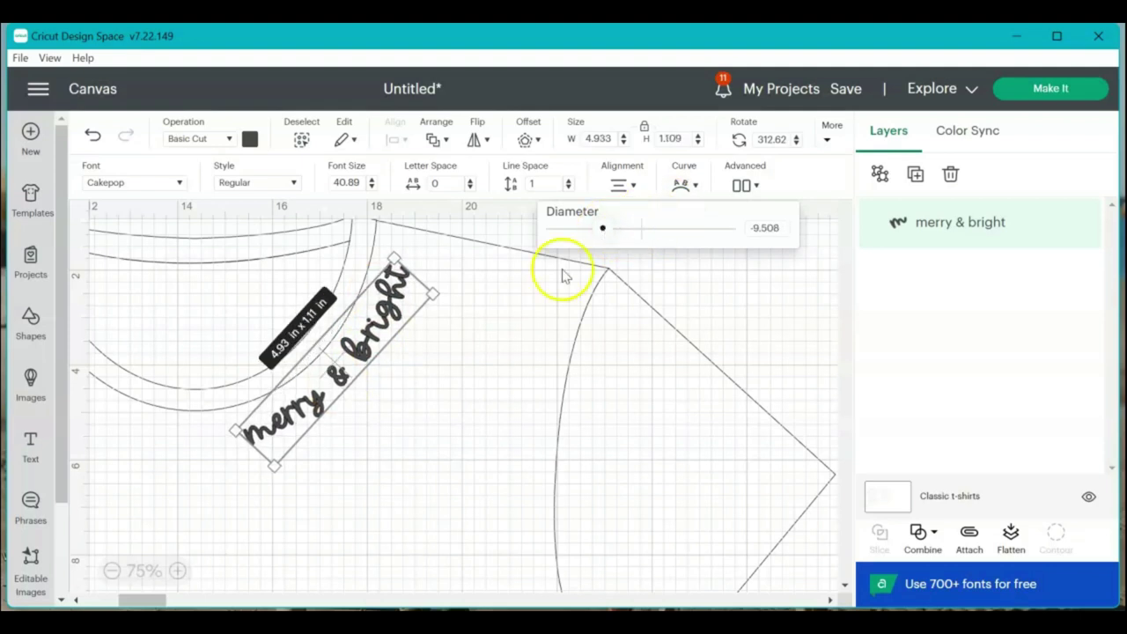
{"action": "left_click", "coordinate": [438, 358]}
{"action": "left_click_drag", "start_coordinate": [382, 331], "coordinate": [388, 328]}
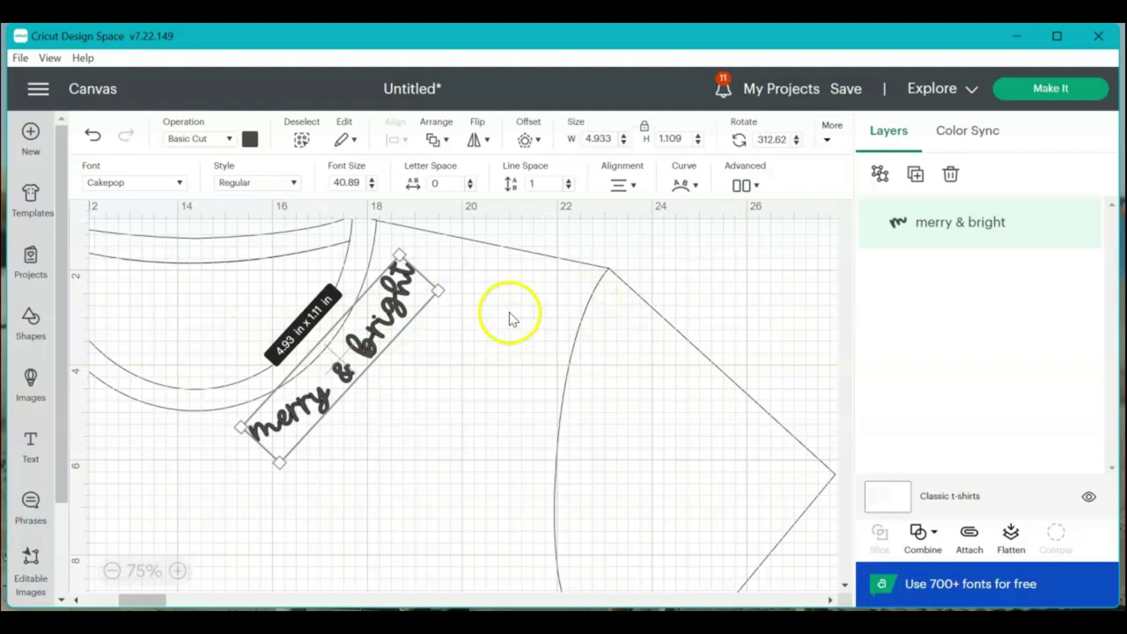
Send the design to Make It on a 12 in × 12 in mat, with Mirror turned on.
{"action": "left_click", "coordinate": [1039, 88]}
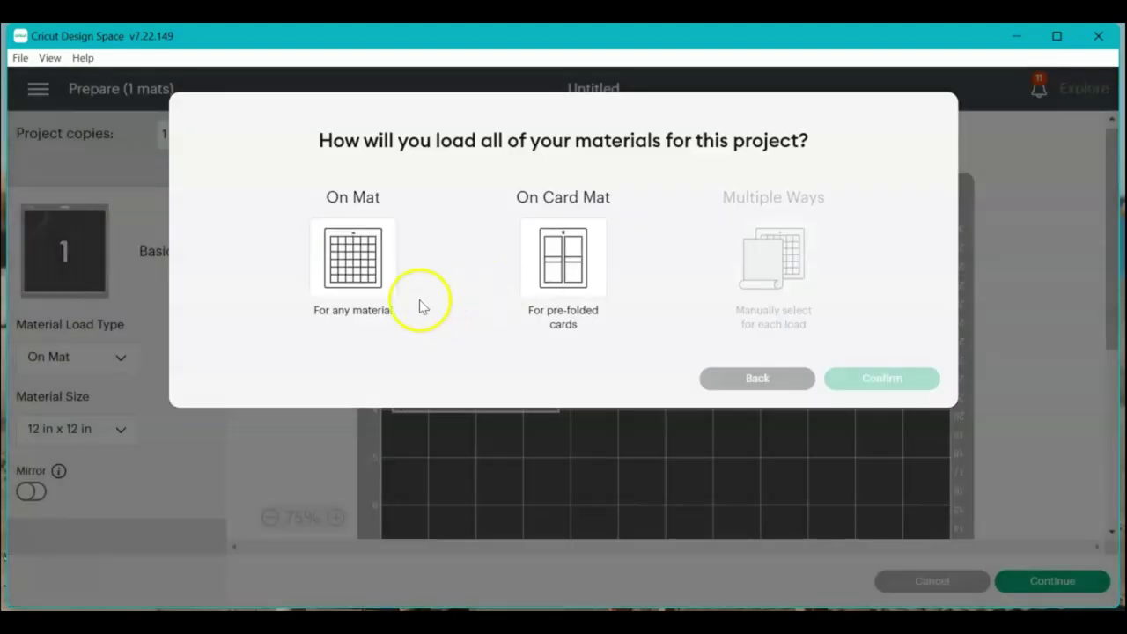
{"action": "left_click", "coordinate": [352, 255]}
{"action": "left_click", "coordinate": [901, 442]}
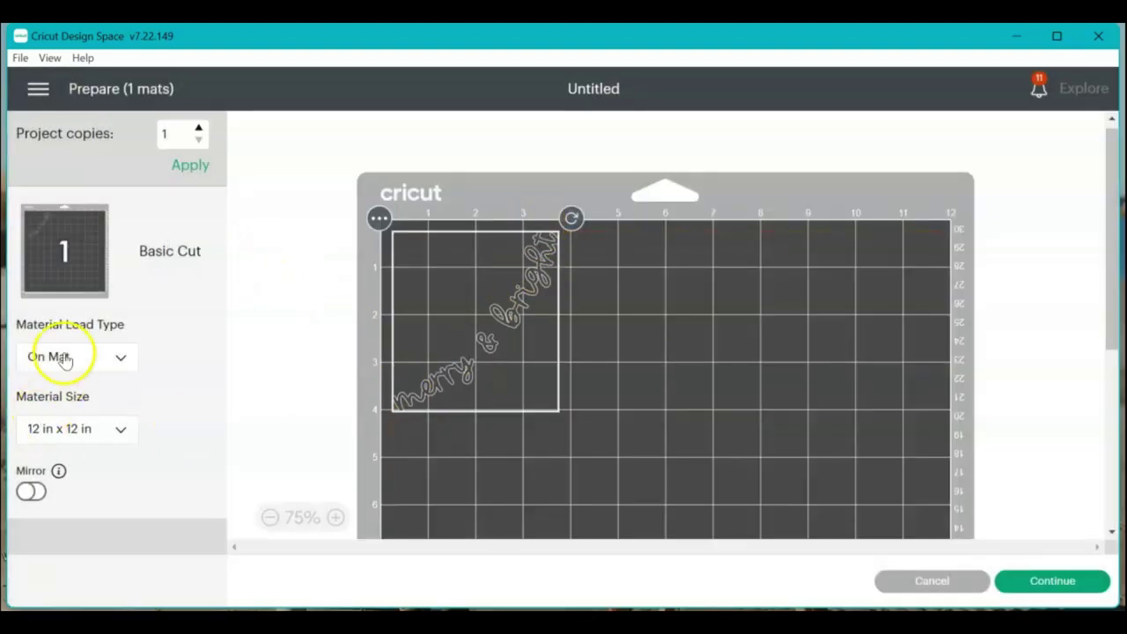
{"action": "left_click", "coordinate": [30, 494]}
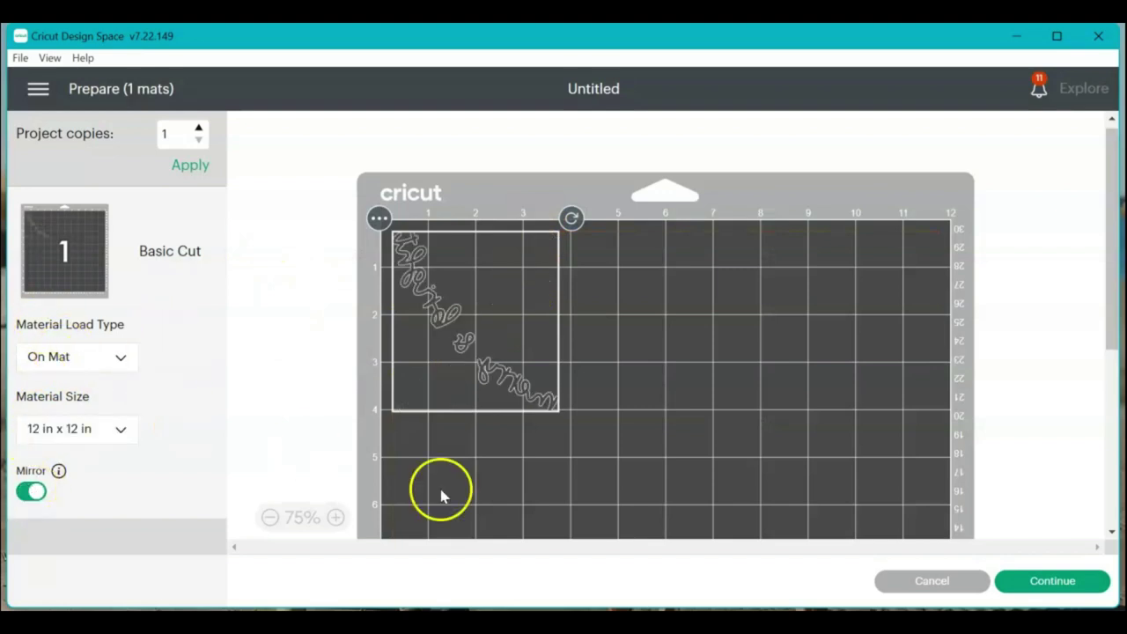